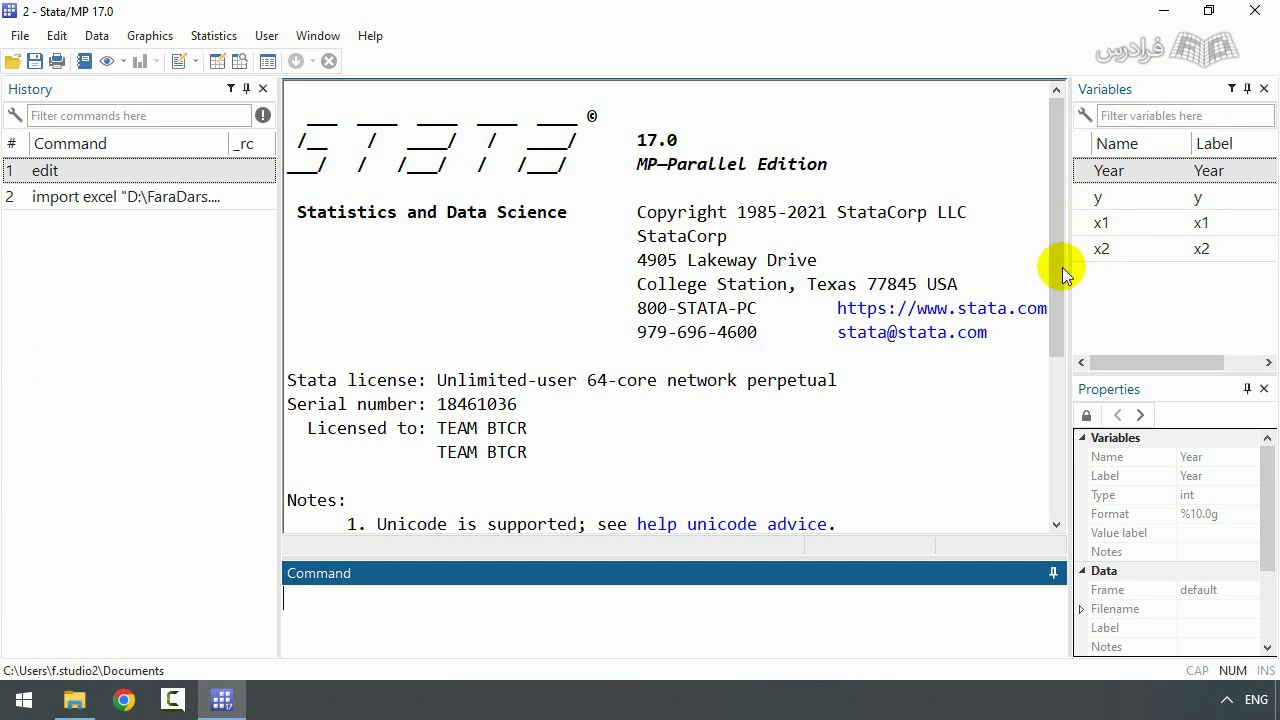
click(17, 37)
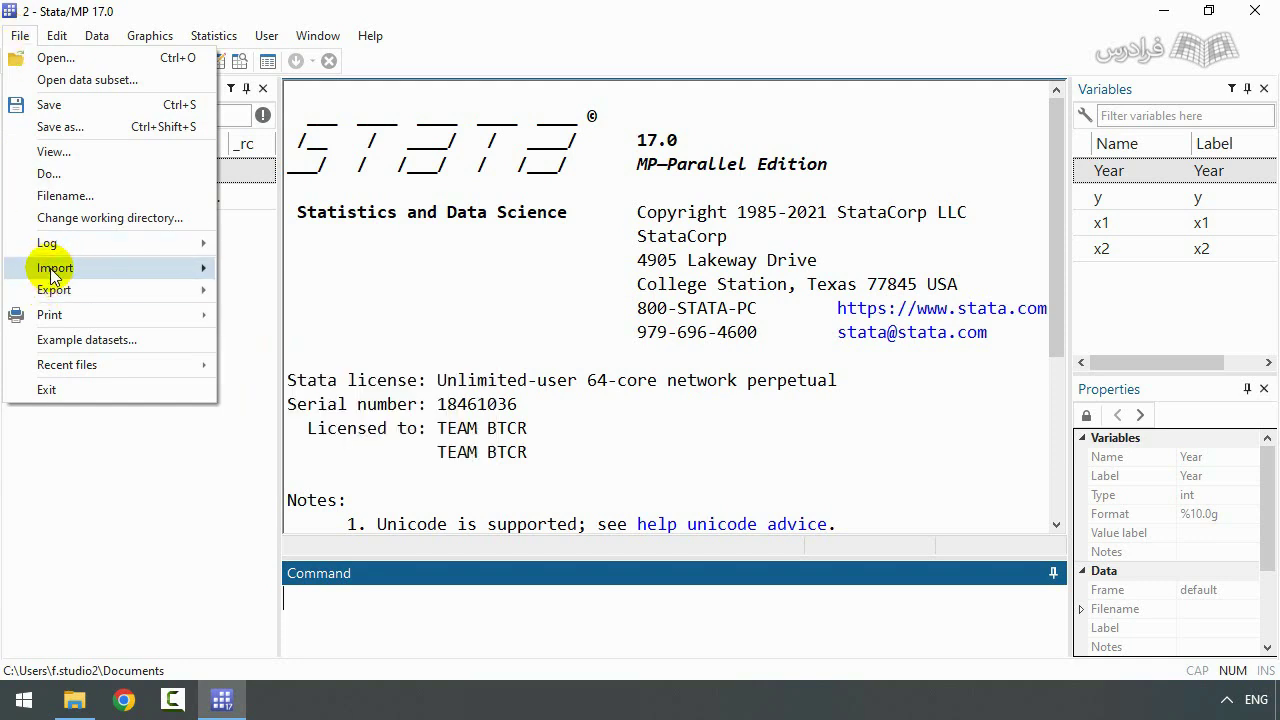
mouse_move(52, 277)
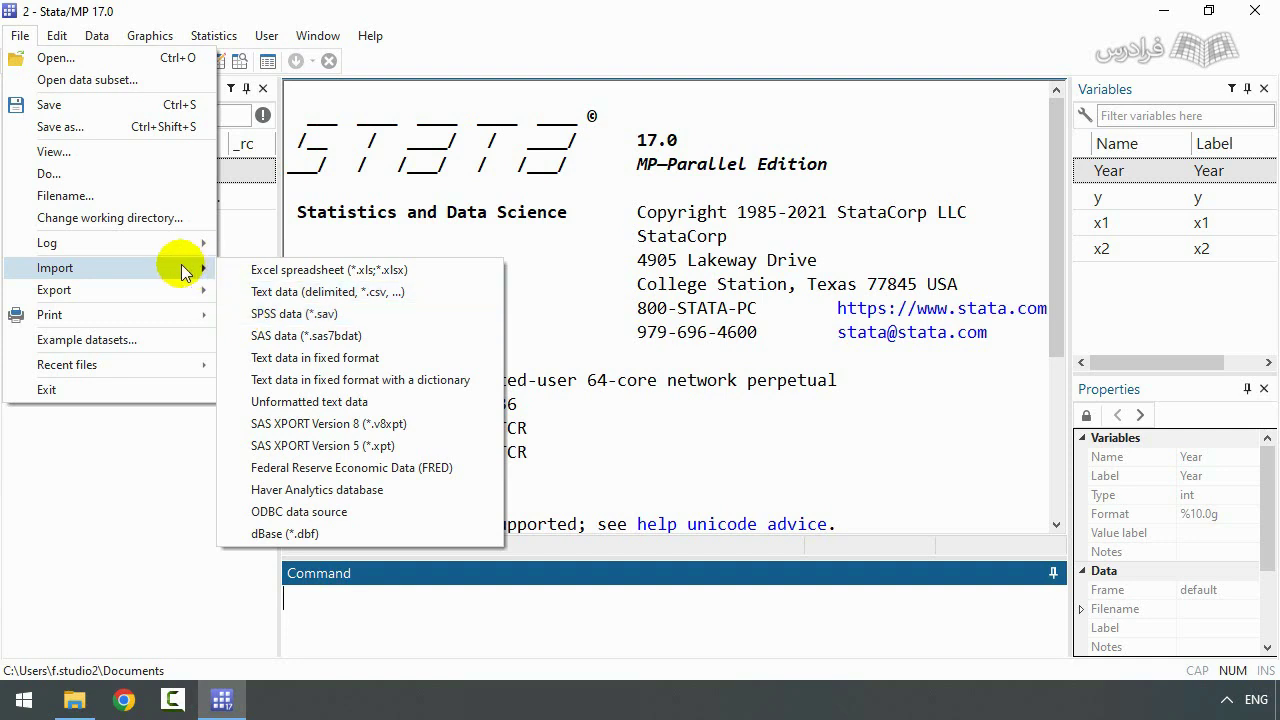
mouse_move(176, 292)
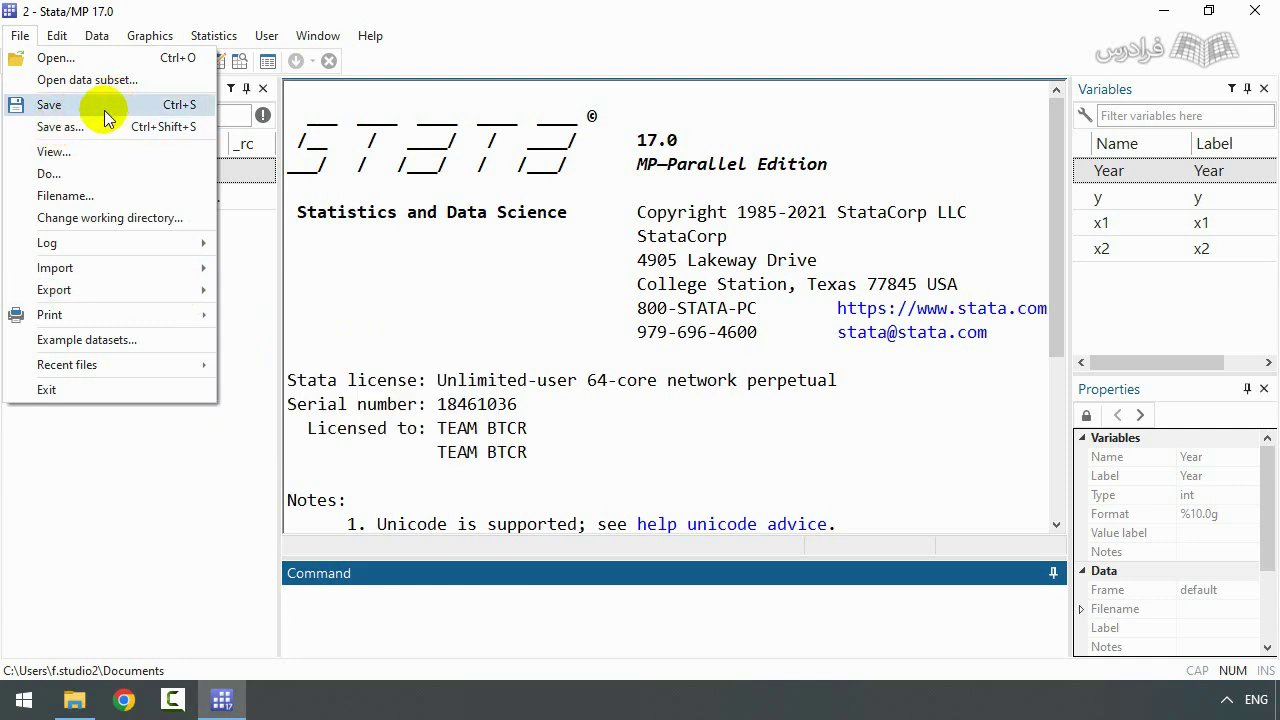
mouse_move(57, 36)
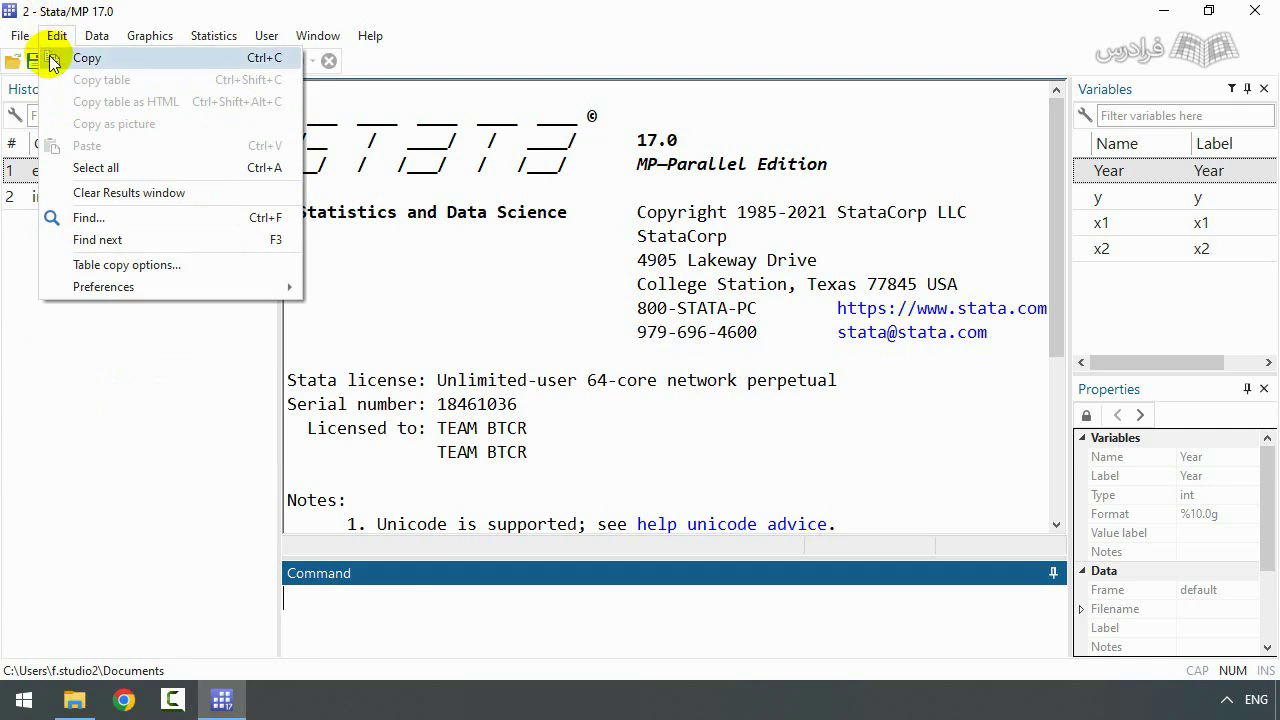
mouse_move(98, 47)
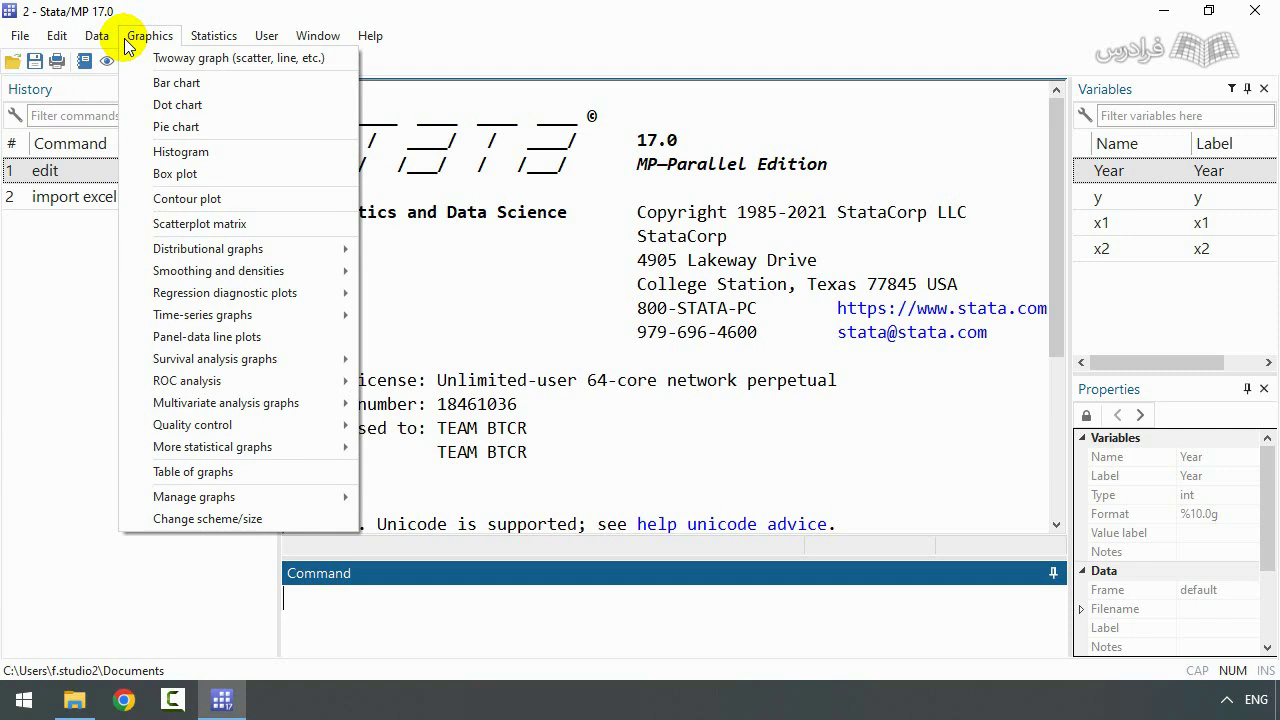
mouse_move(199, 42)
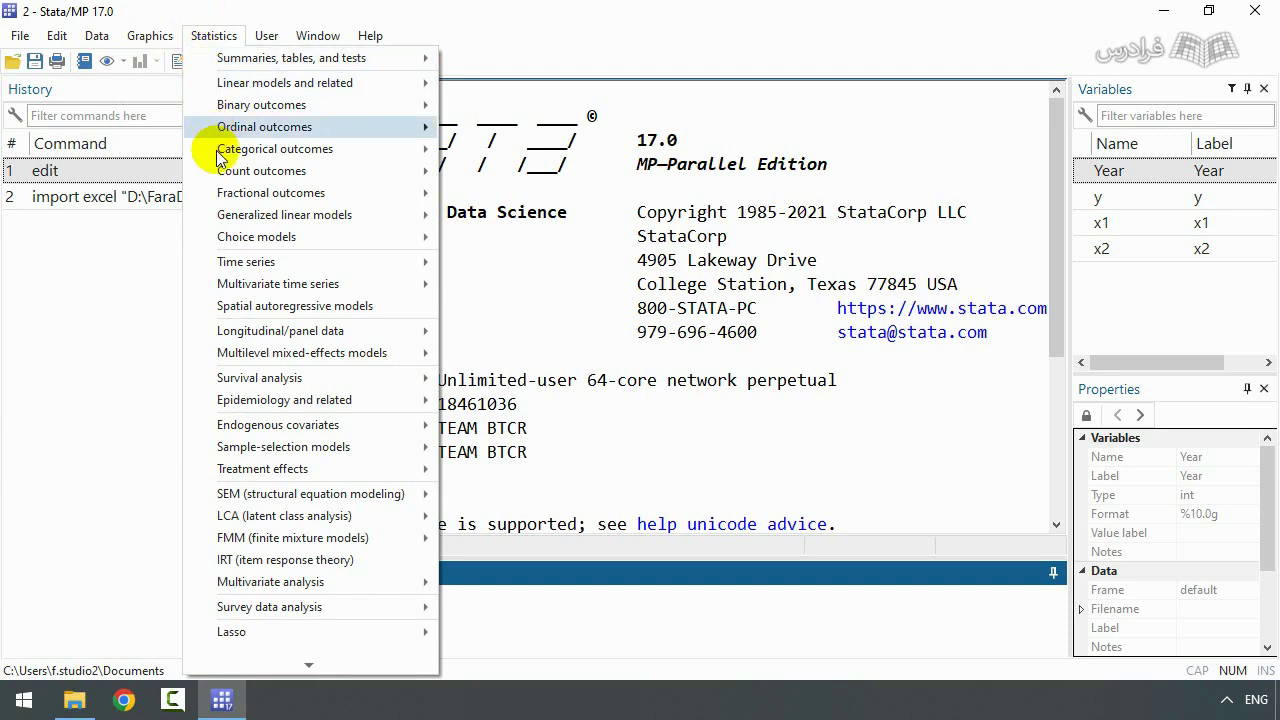
mouse_move(250, 262)
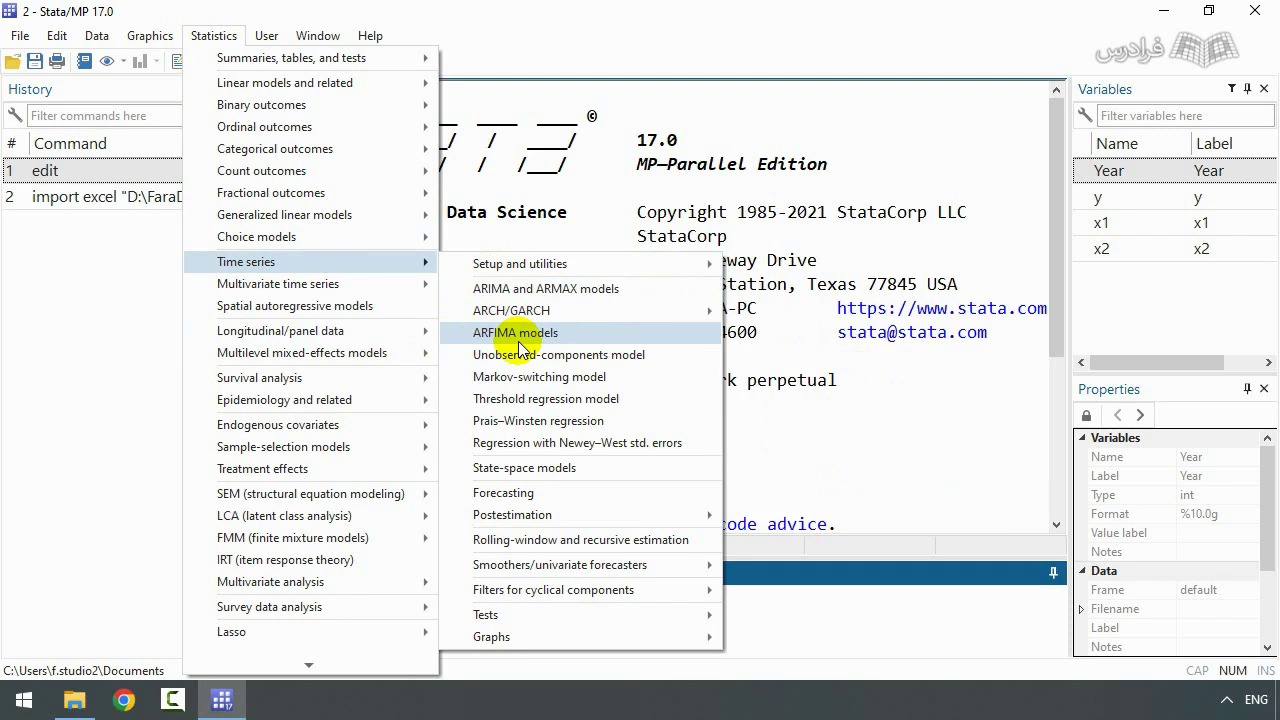
click(213, 35)
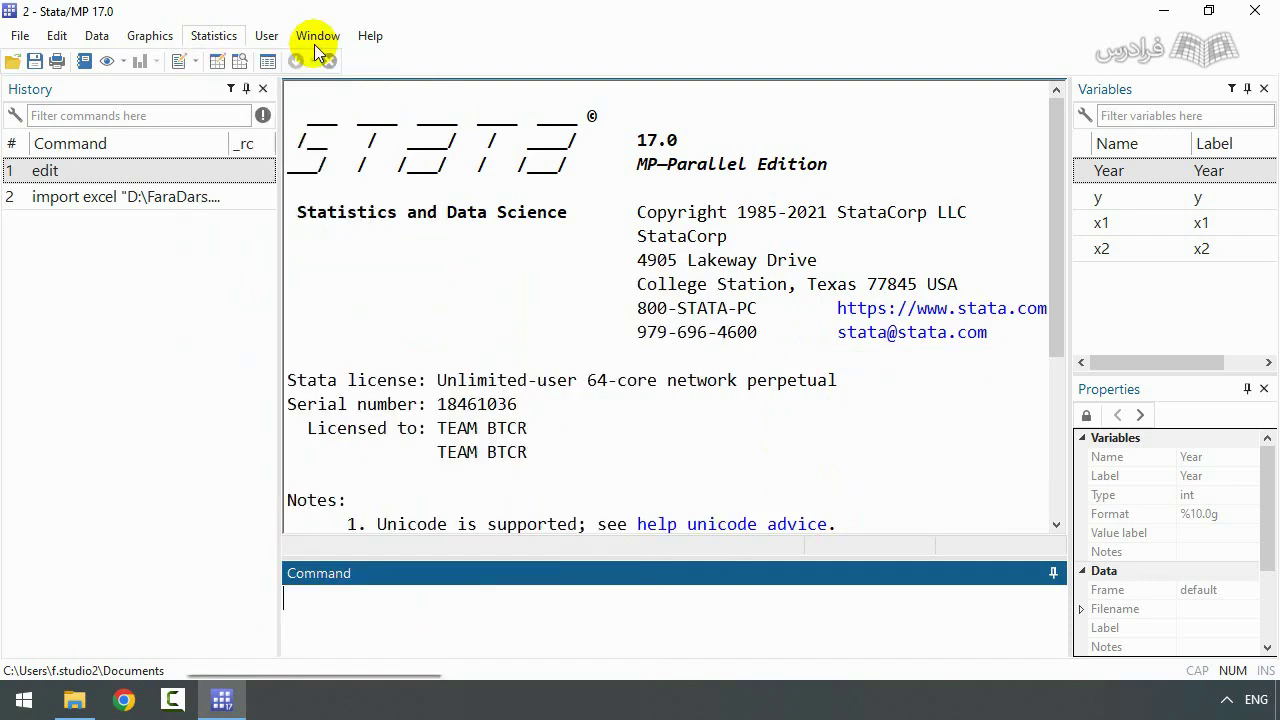
click(200, 38)
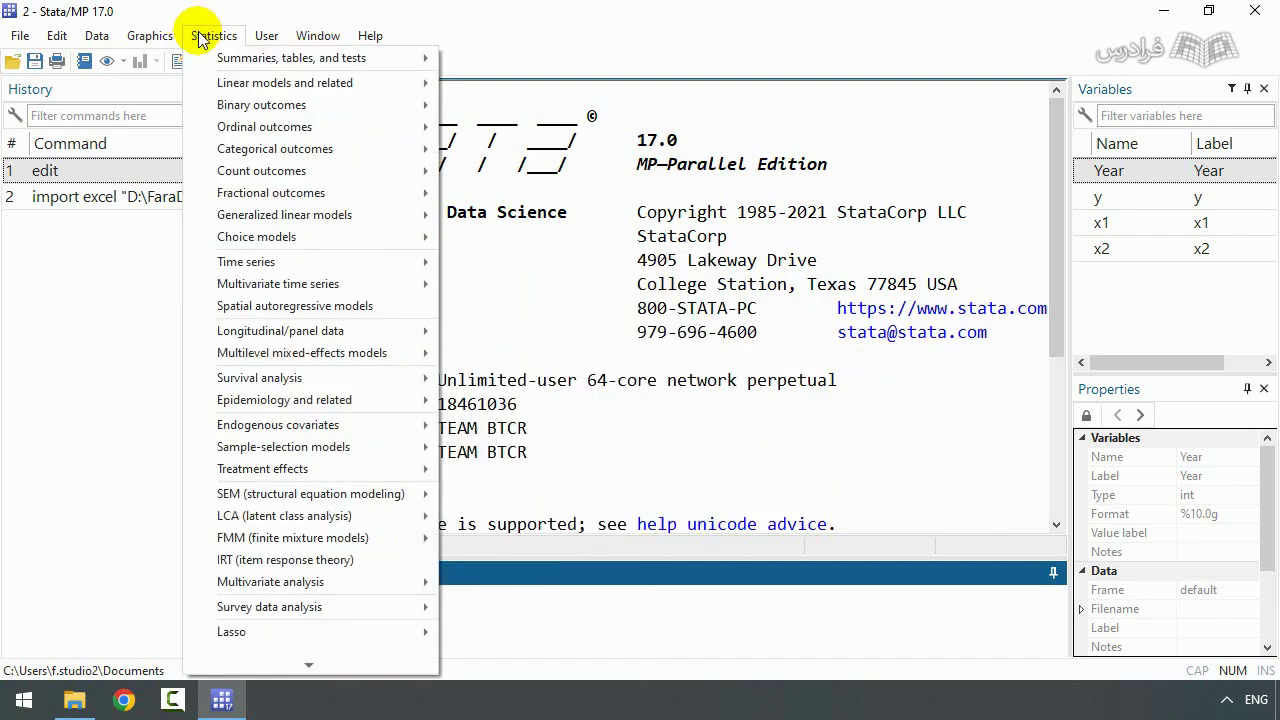
mouse_move(250, 40)
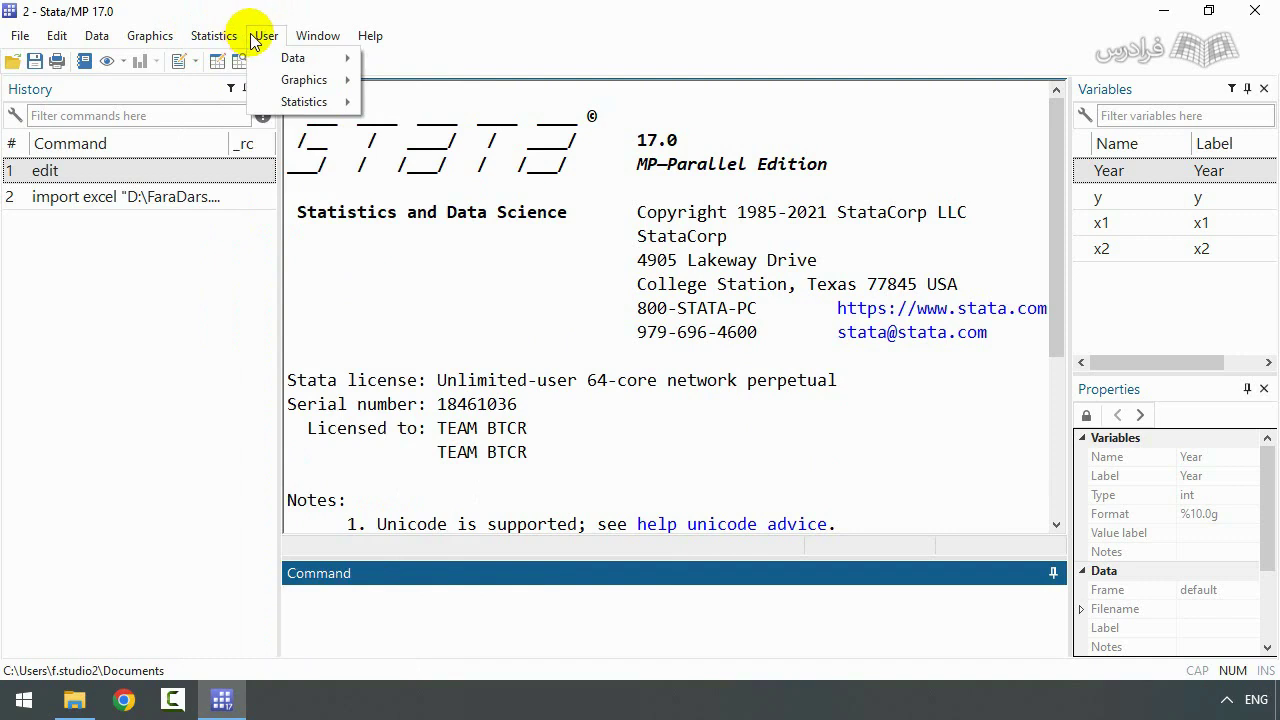
mouse_move(315, 40)
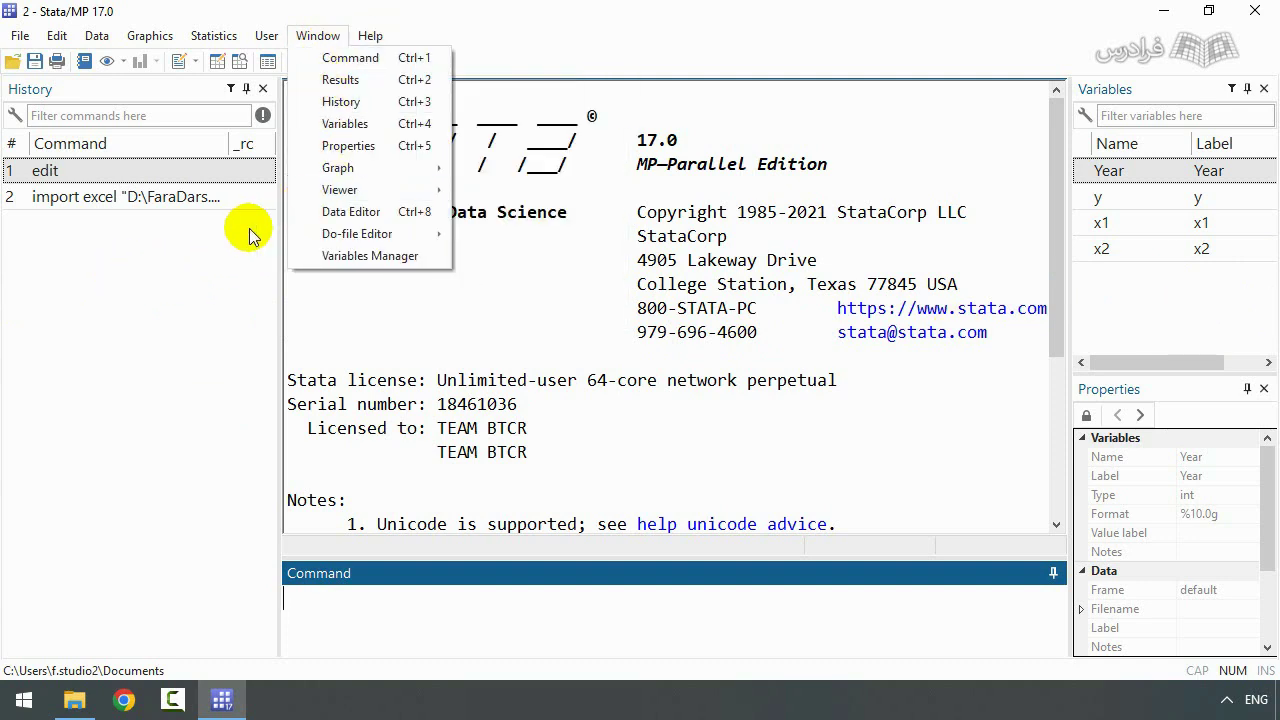
Step: Close the History pane and show it again
click(265, 89)
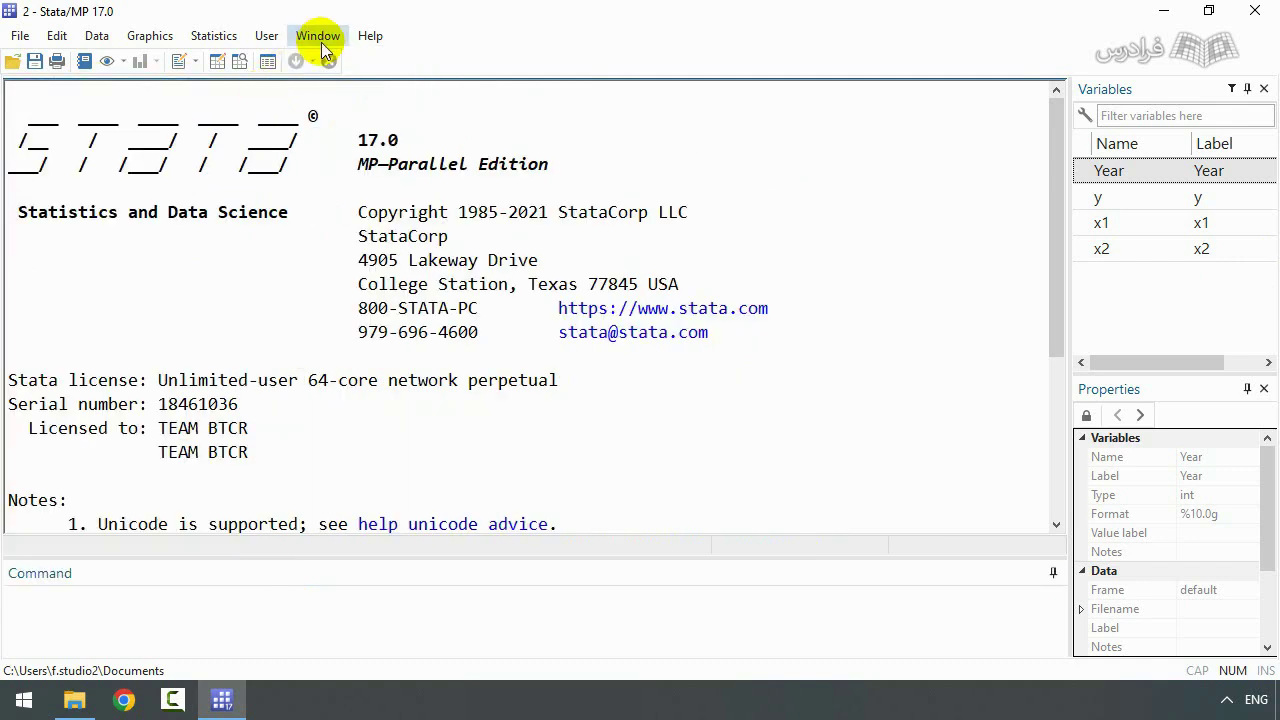
click(320, 40)
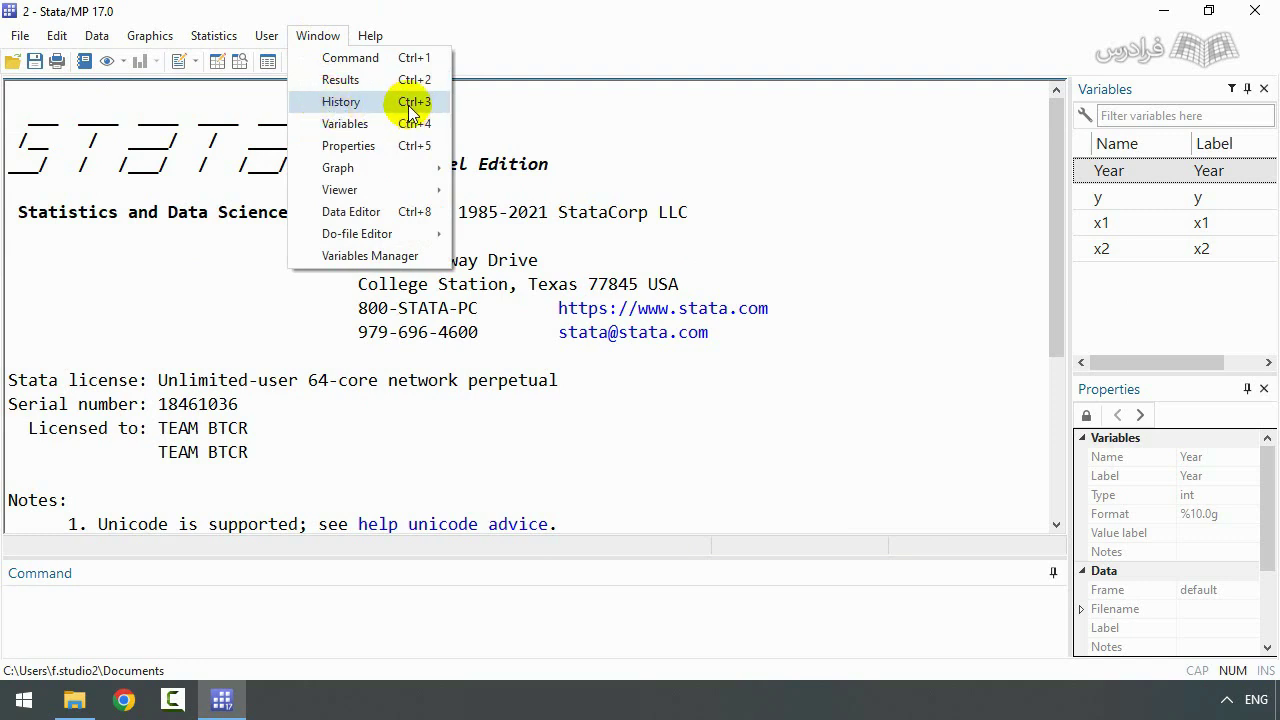
click(352, 104)
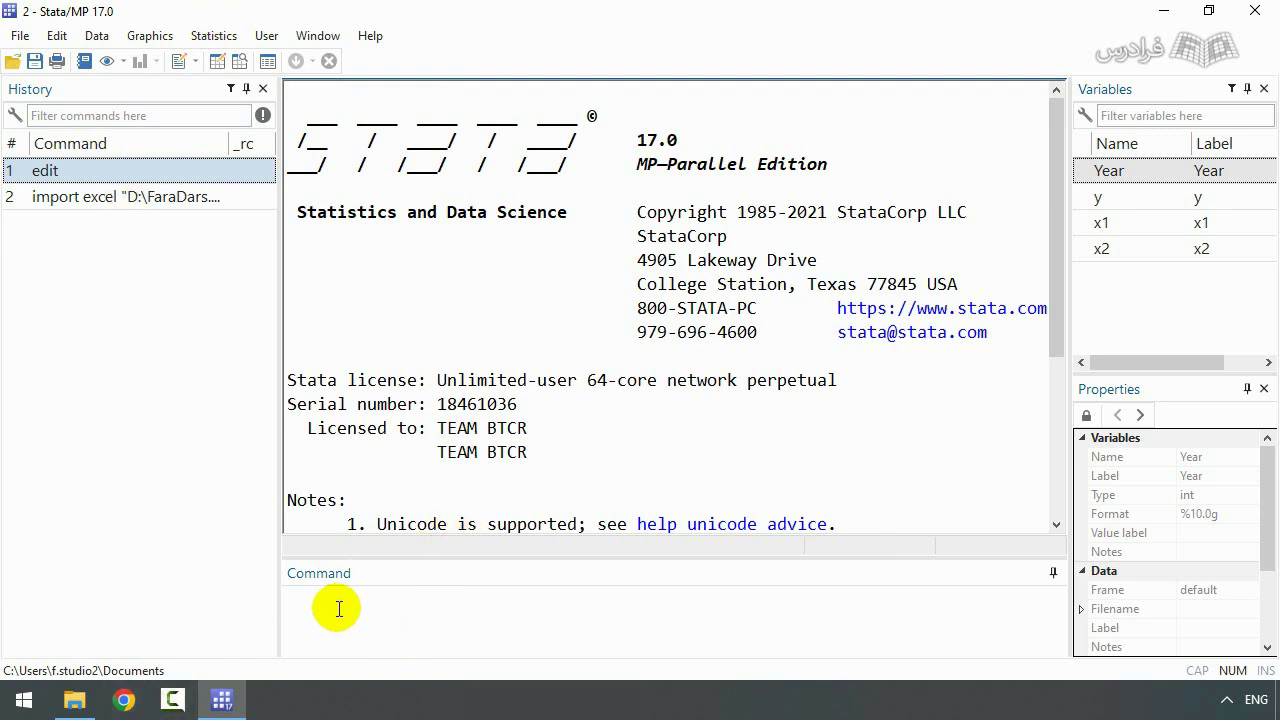
click(19, 36)
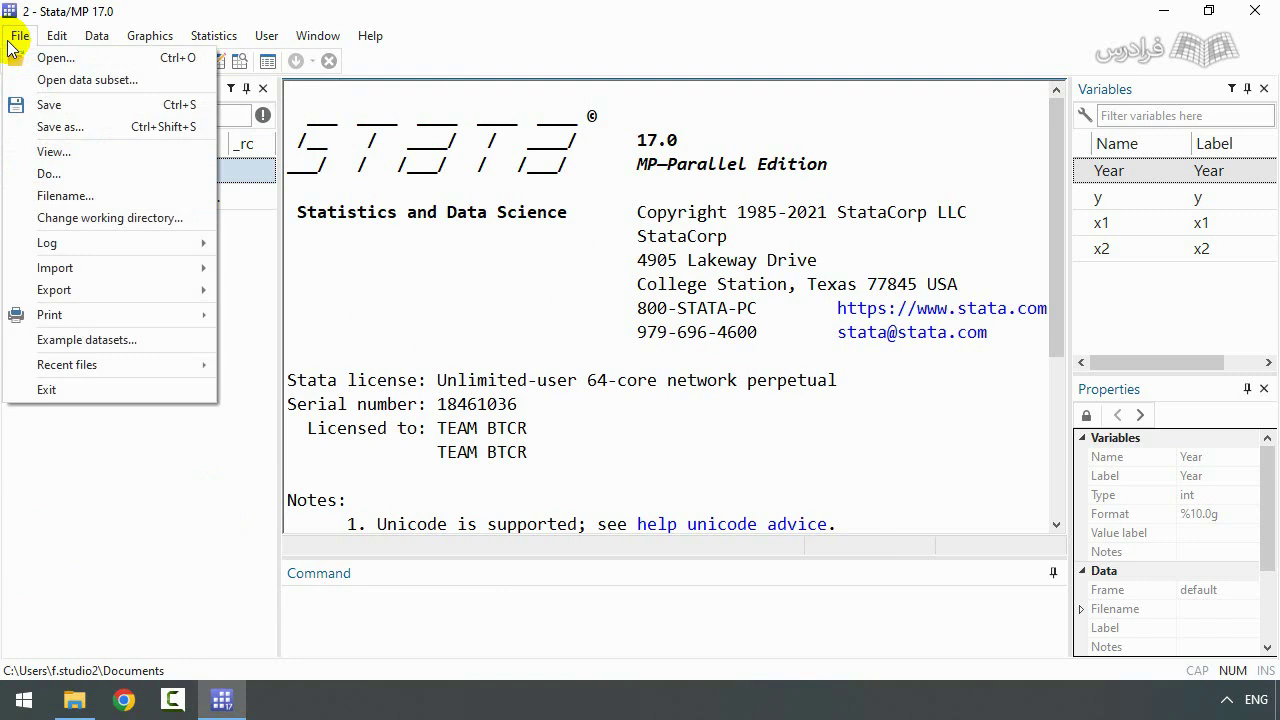
mouse_move(115, 265)
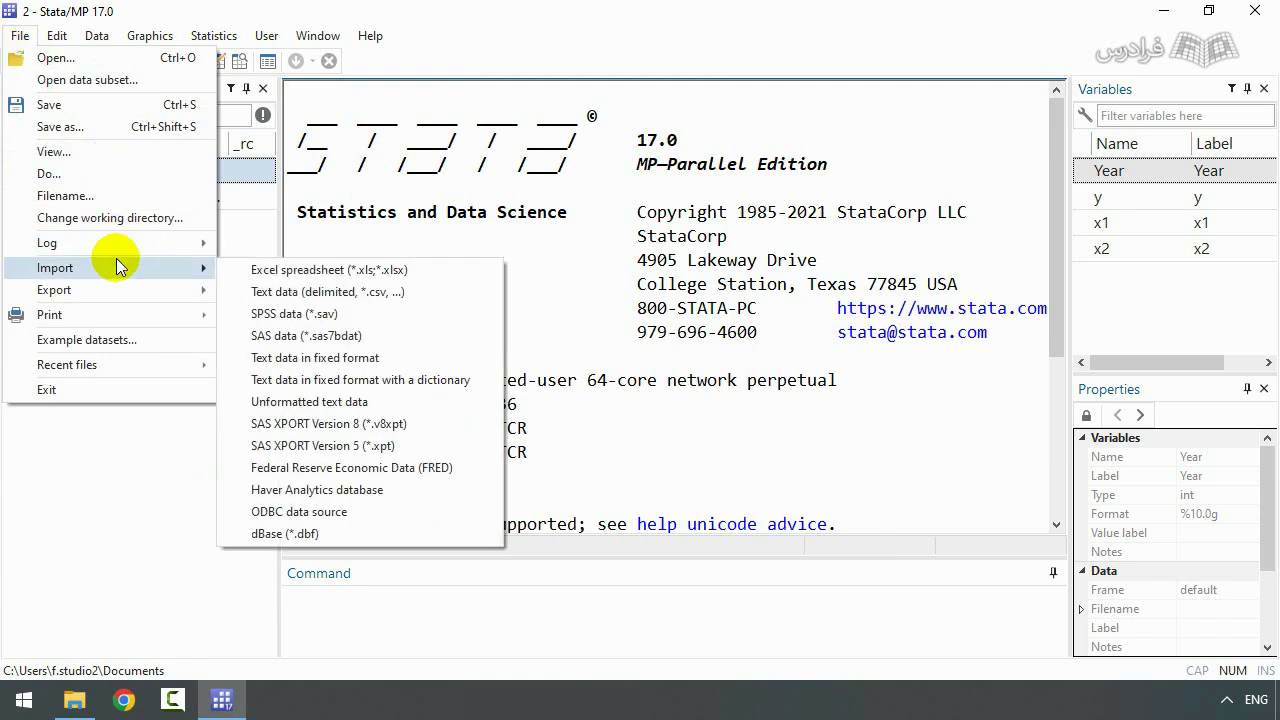
click(105, 605)
Step: Run the edit command to view the imported dataset in the Data Editor, and close the editor
click(380, 606)
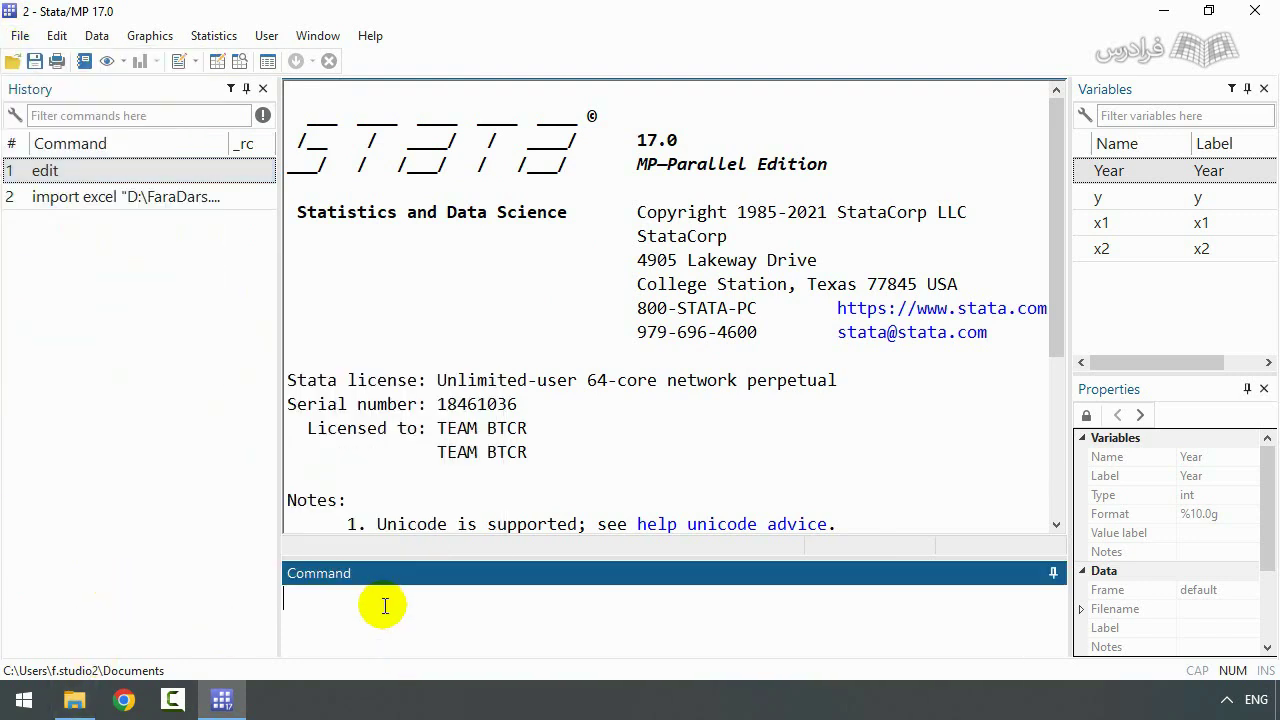
text(edit)
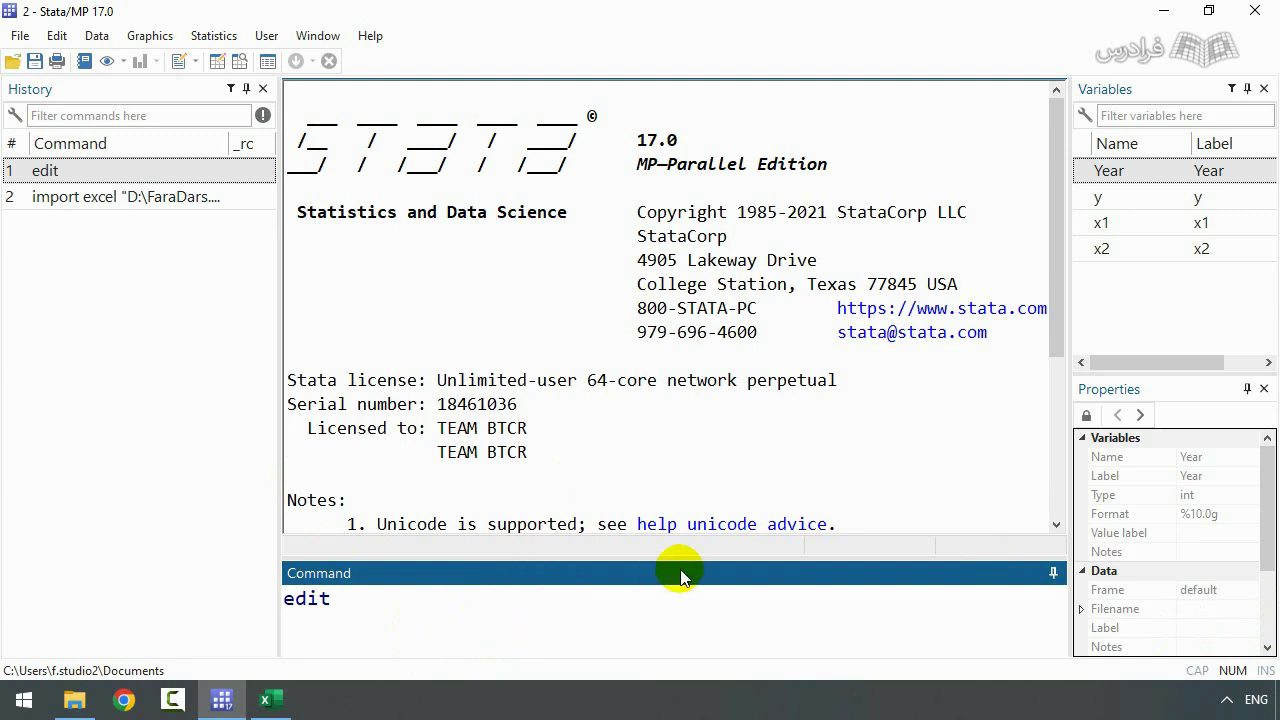
key(Return)
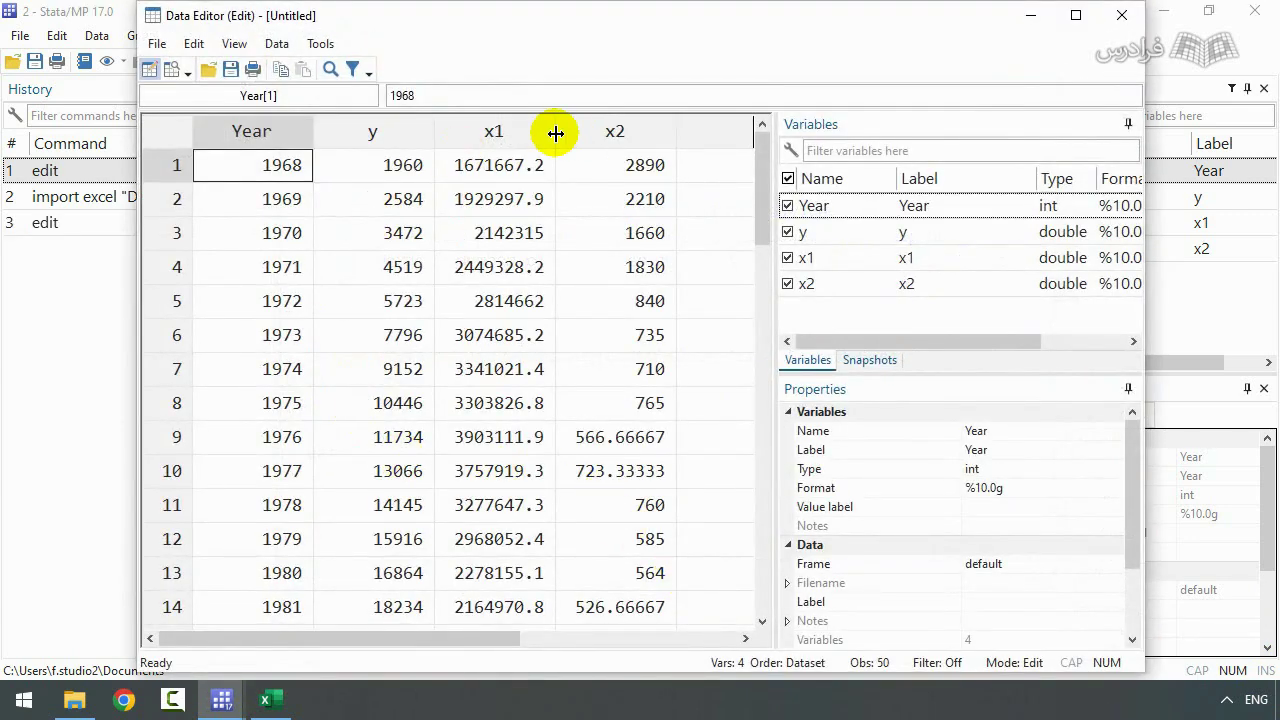
drag(373, 647, 316, 571)
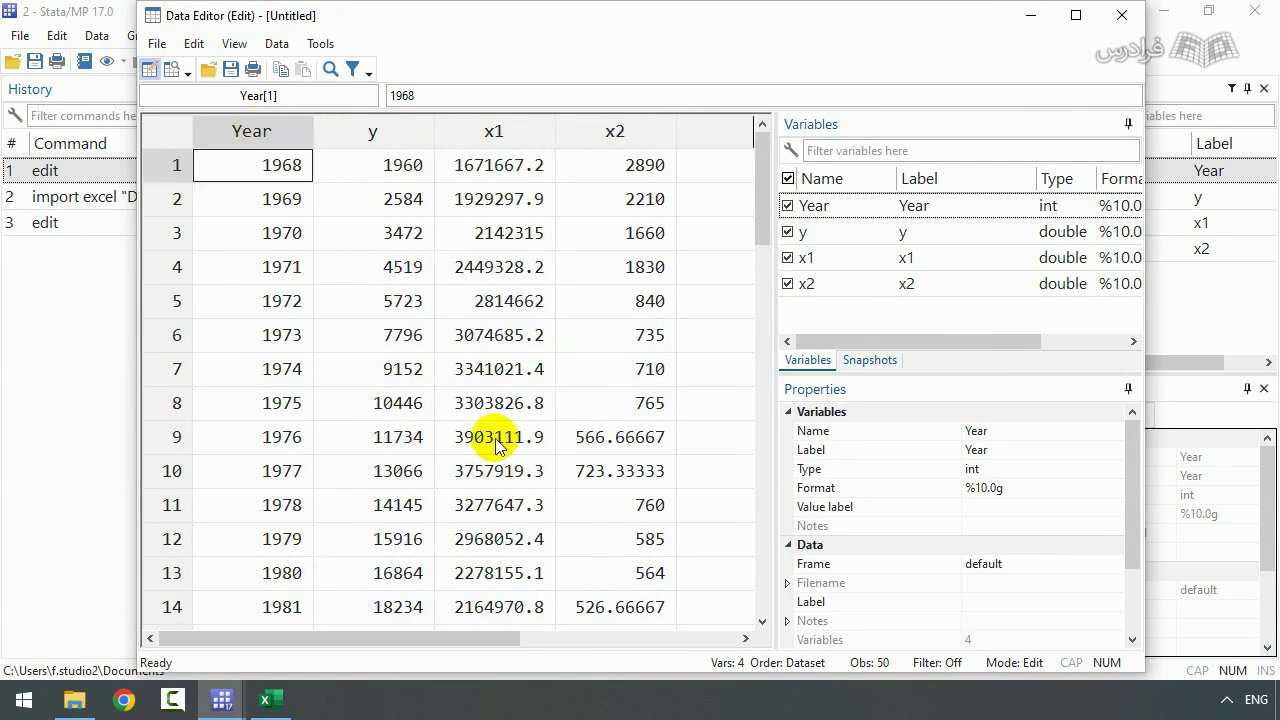
click(1122, 15)
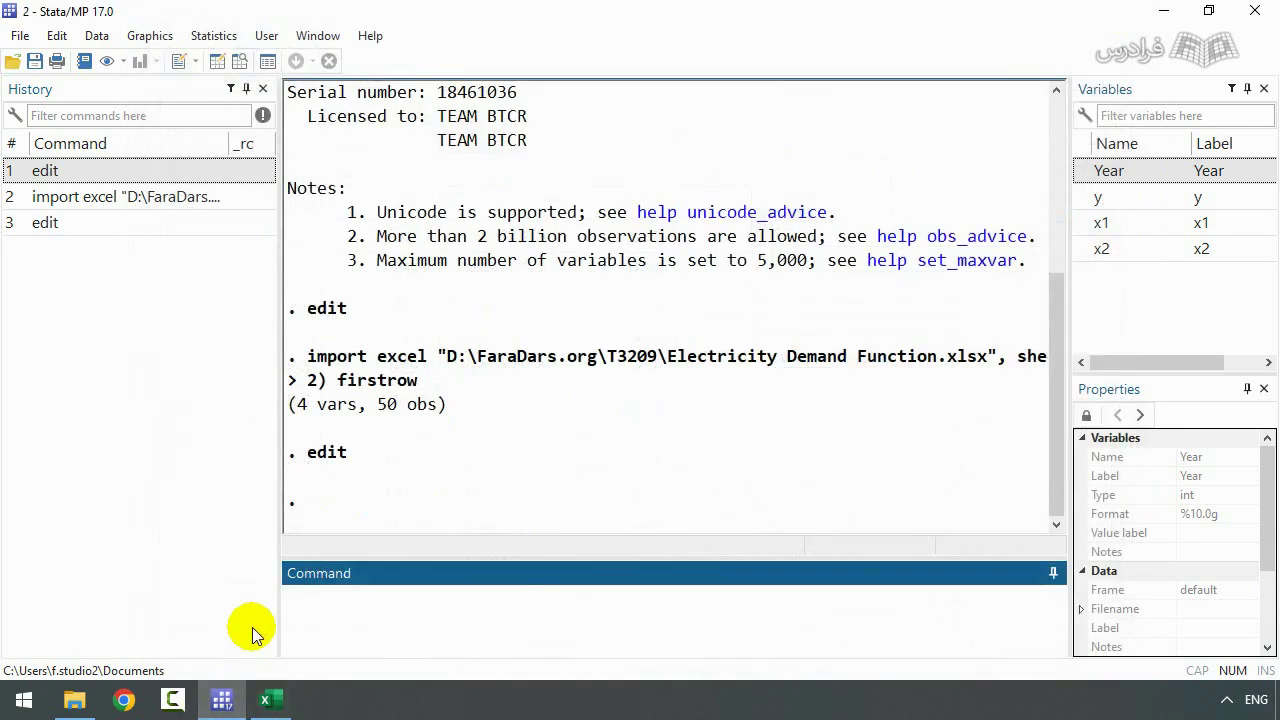
Step: Remove the dataset from memory with the clear command and open the Data Editor by rerunning the earlier edit command
text(clear)
key(Return)
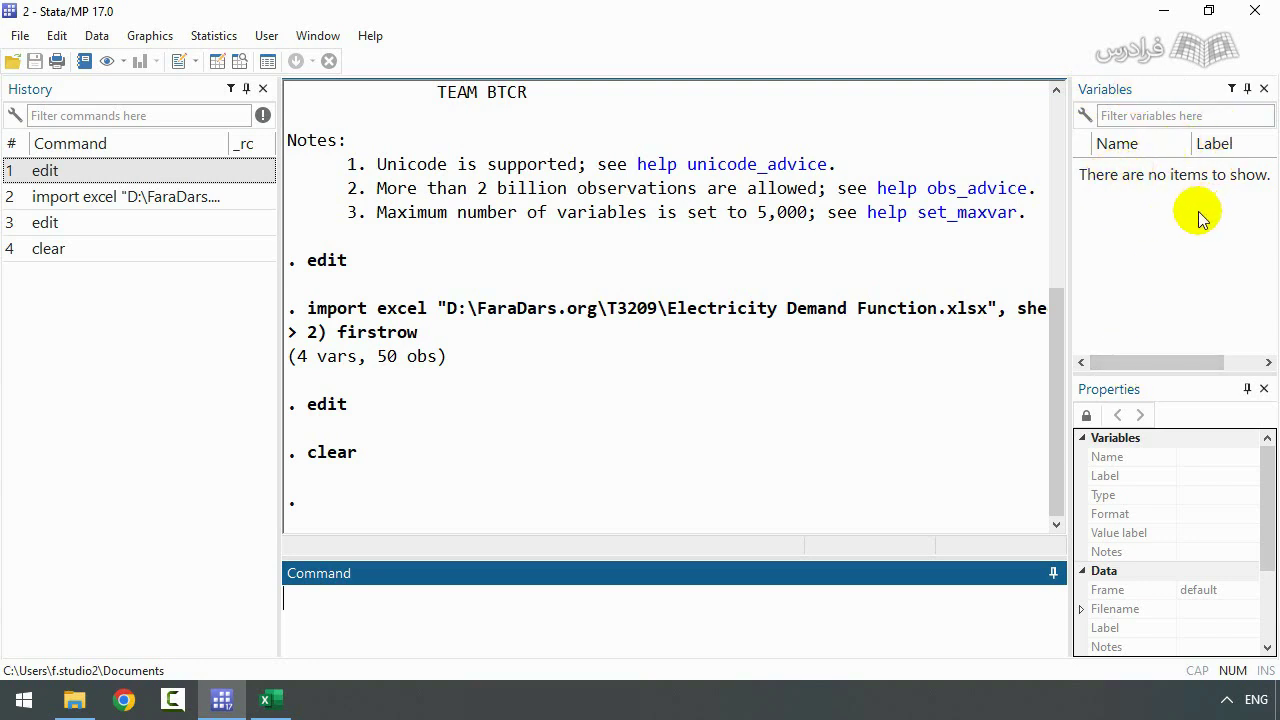
click(143, 222)
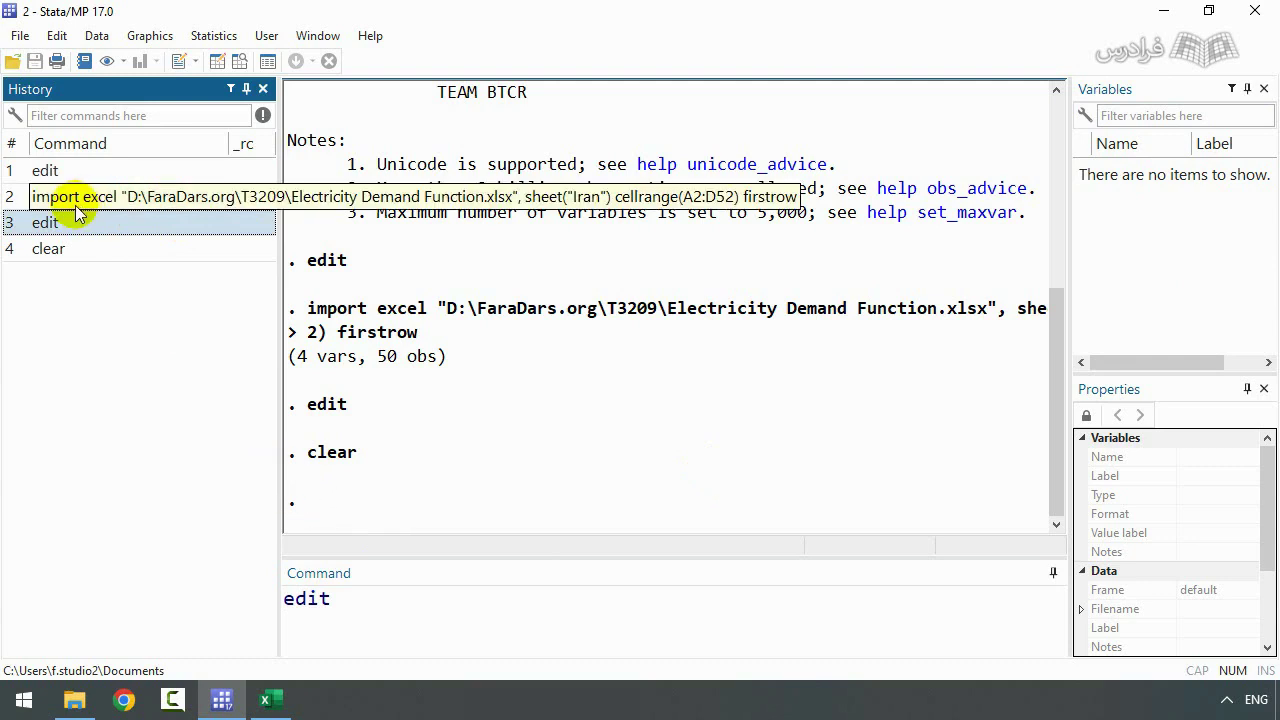
click(355, 594)
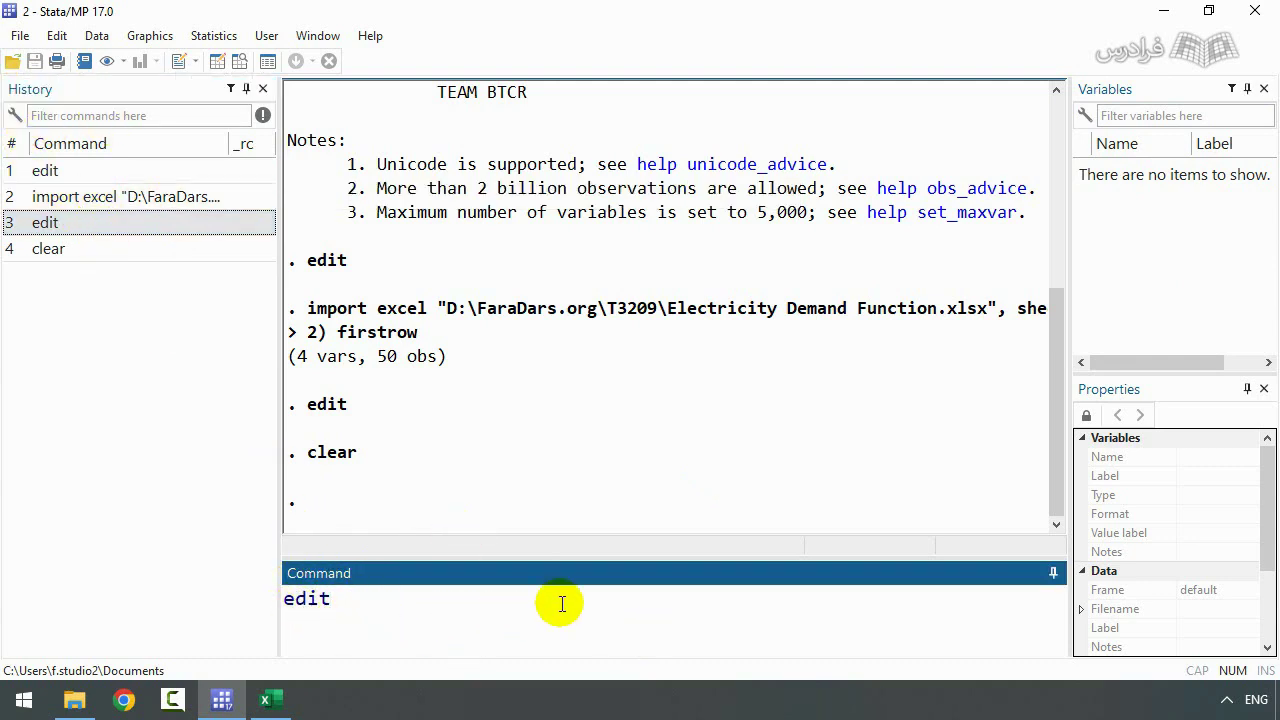
key(Return)
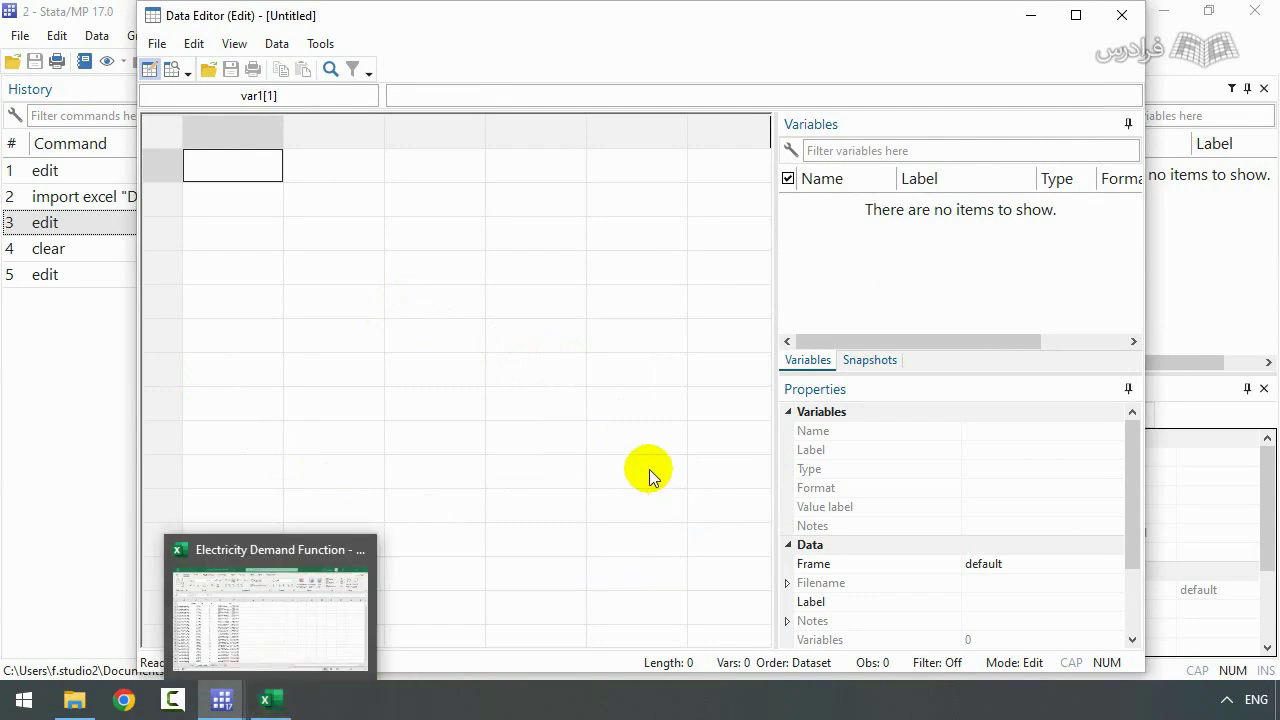
click(1040, 14)
click(20, 35)
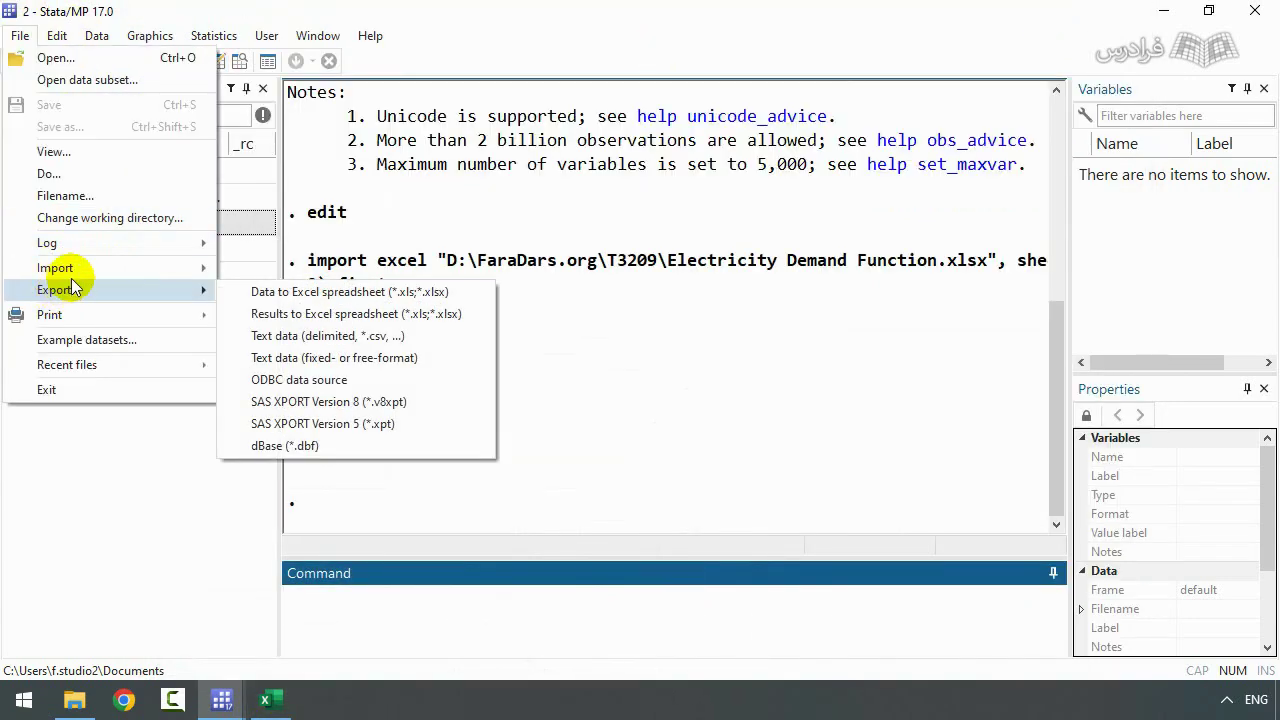
mouse_move(86, 270)
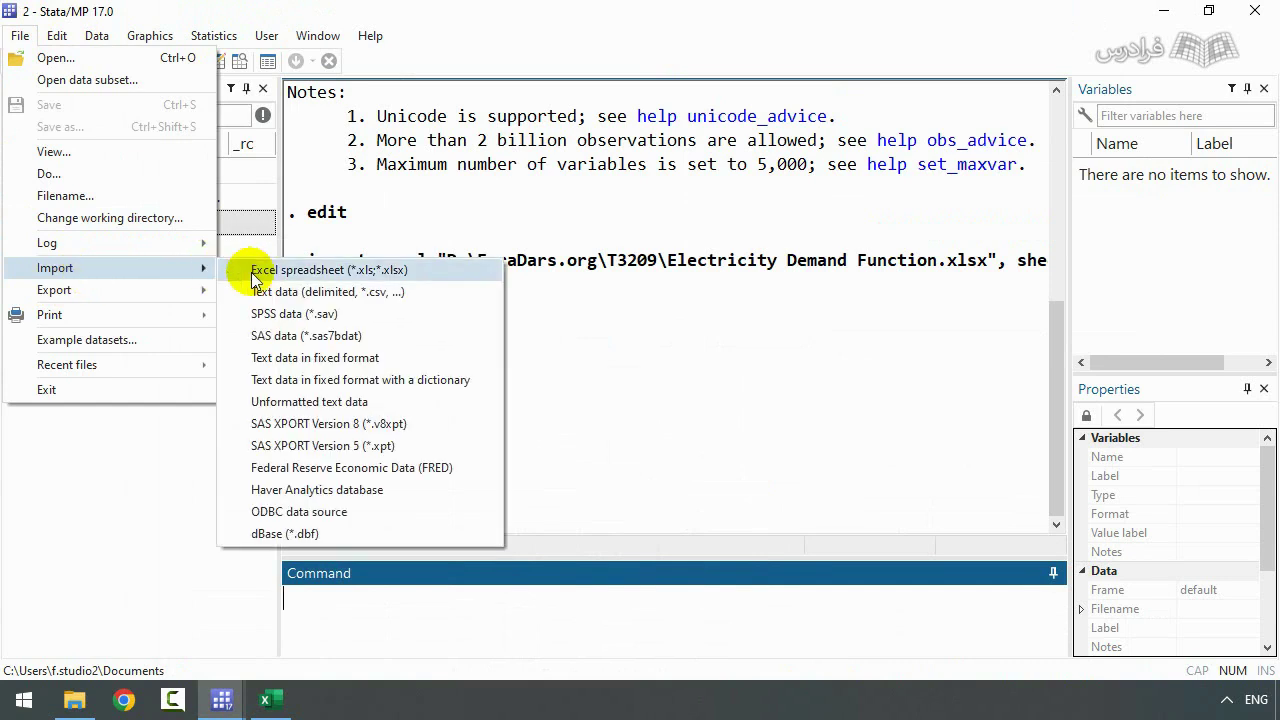
Step: Switch to the Electricity Demand Function workbook in Excel and copy the data table on the Iran sheet, starting at cell A2
click(262, 692)
click(127, 644)
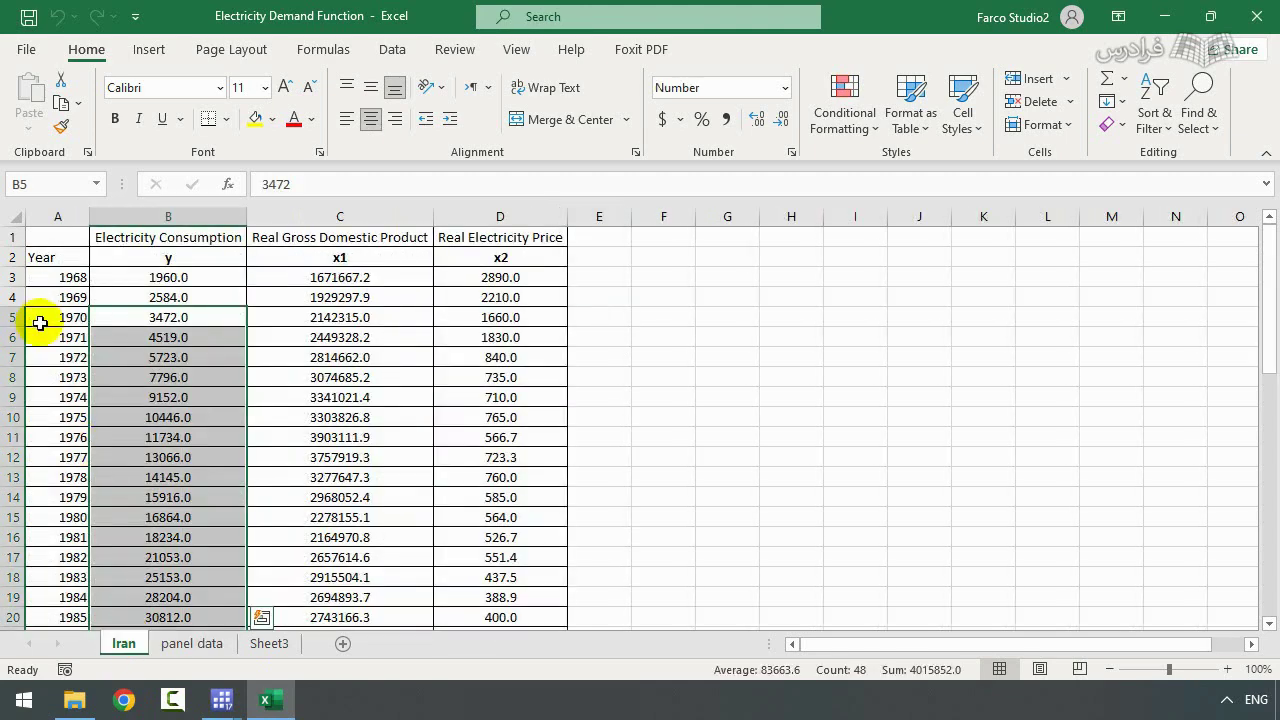
click(53, 257)
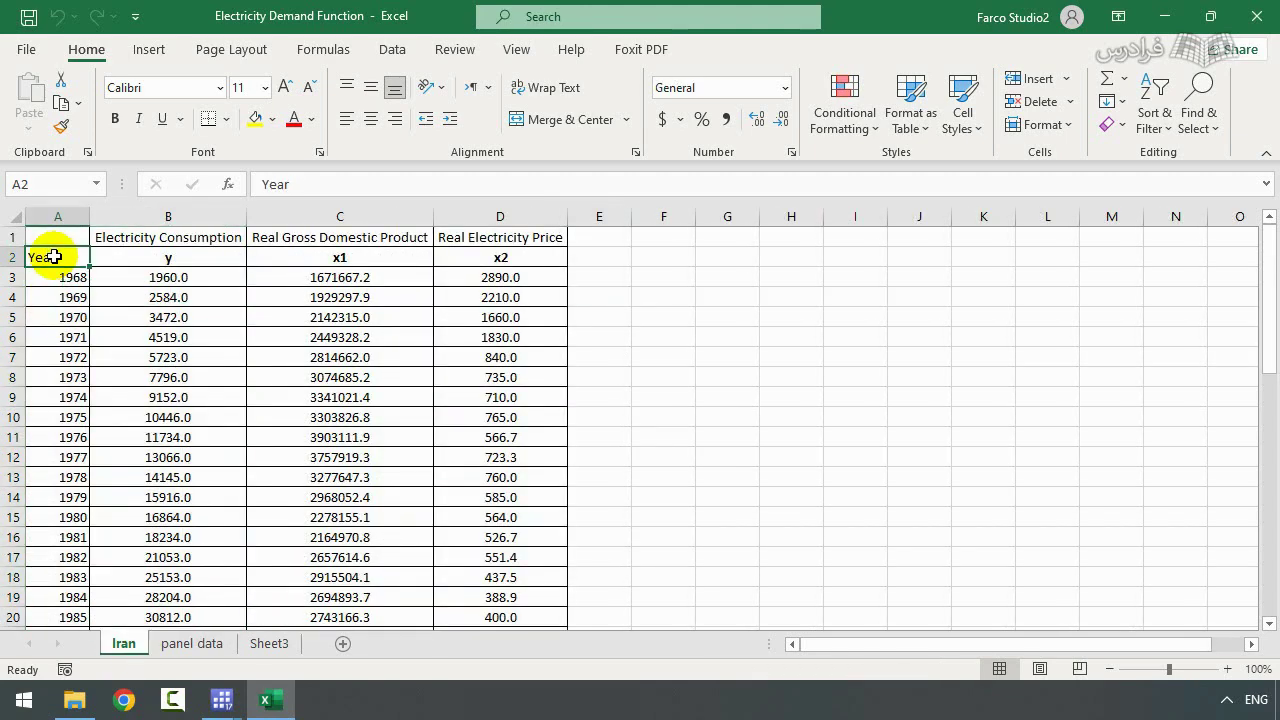
key(ctrl+a)
right_click(51, 294)
click(130, 157)
Step: Paste the copied table into Stata's empty Data Editor with the first row as variable names, and minimize the editor
mouse_move(215, 705)
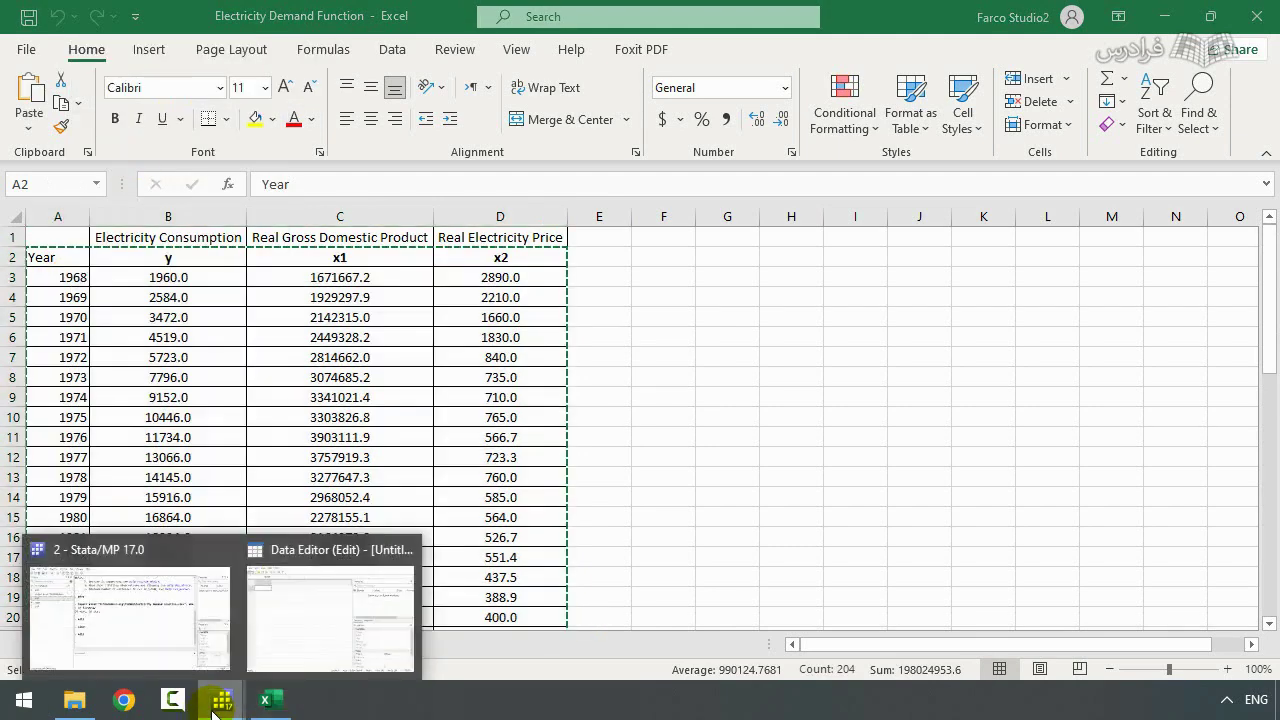
click(273, 658)
right_click(241, 150)
click(262, 191)
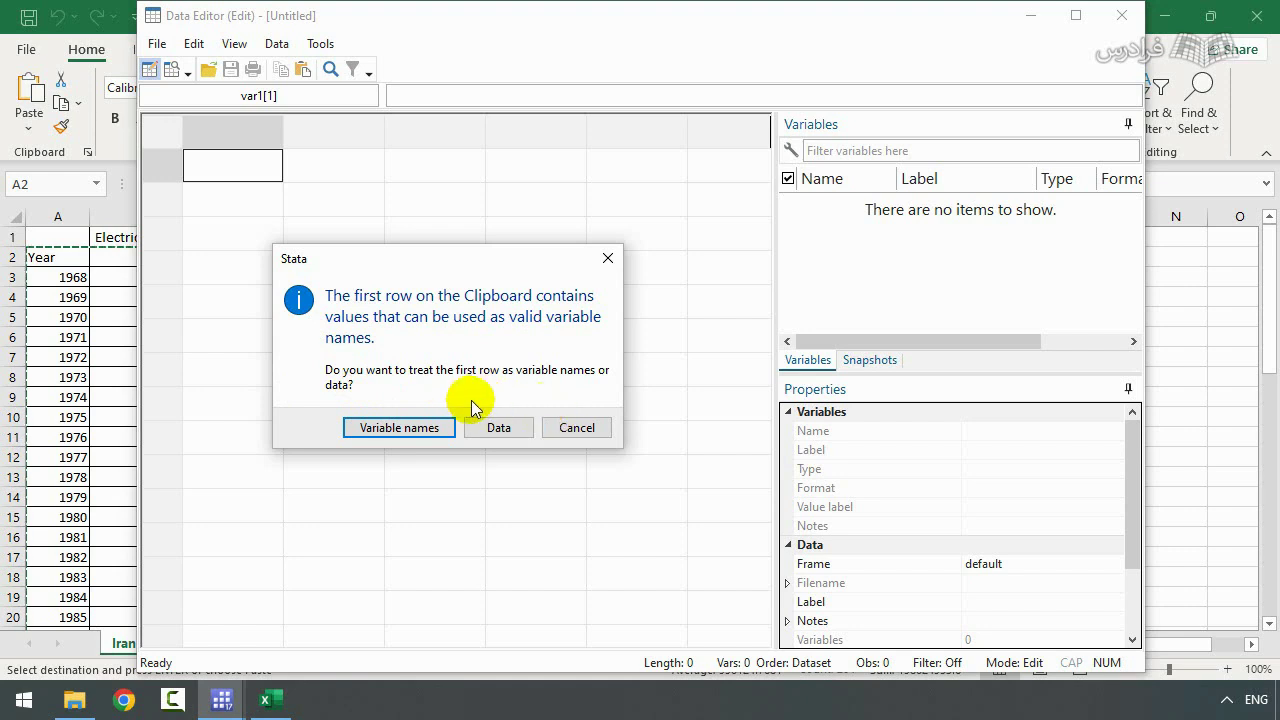
click(371, 430)
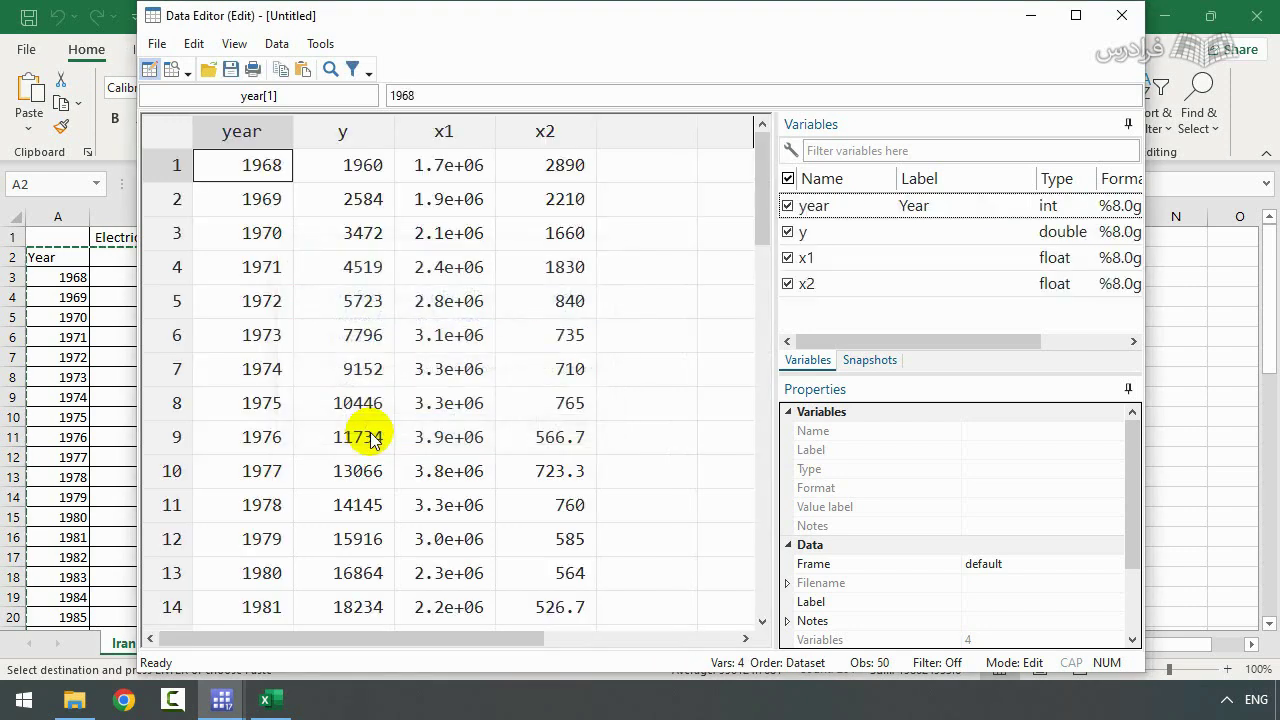
click(1028, 16)
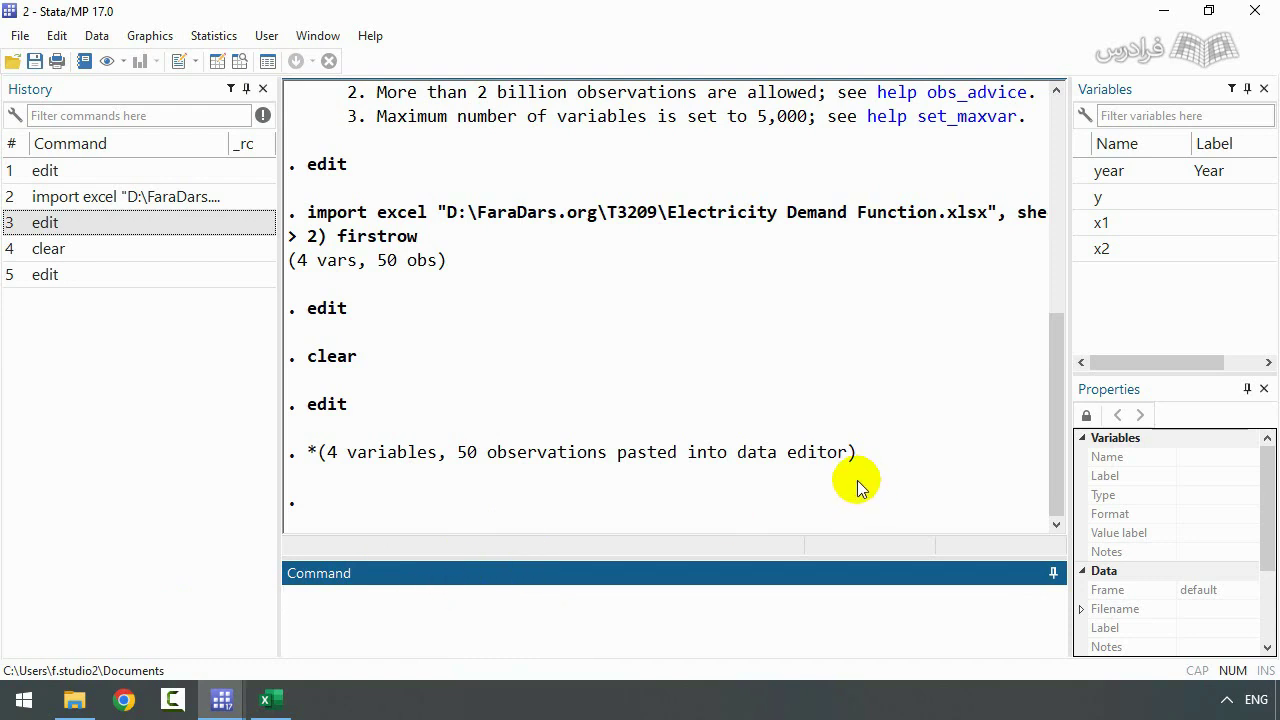
Step: Rename the variable y to ec with the rename command, checking the Excel sheet for what the column represents
text(rename)
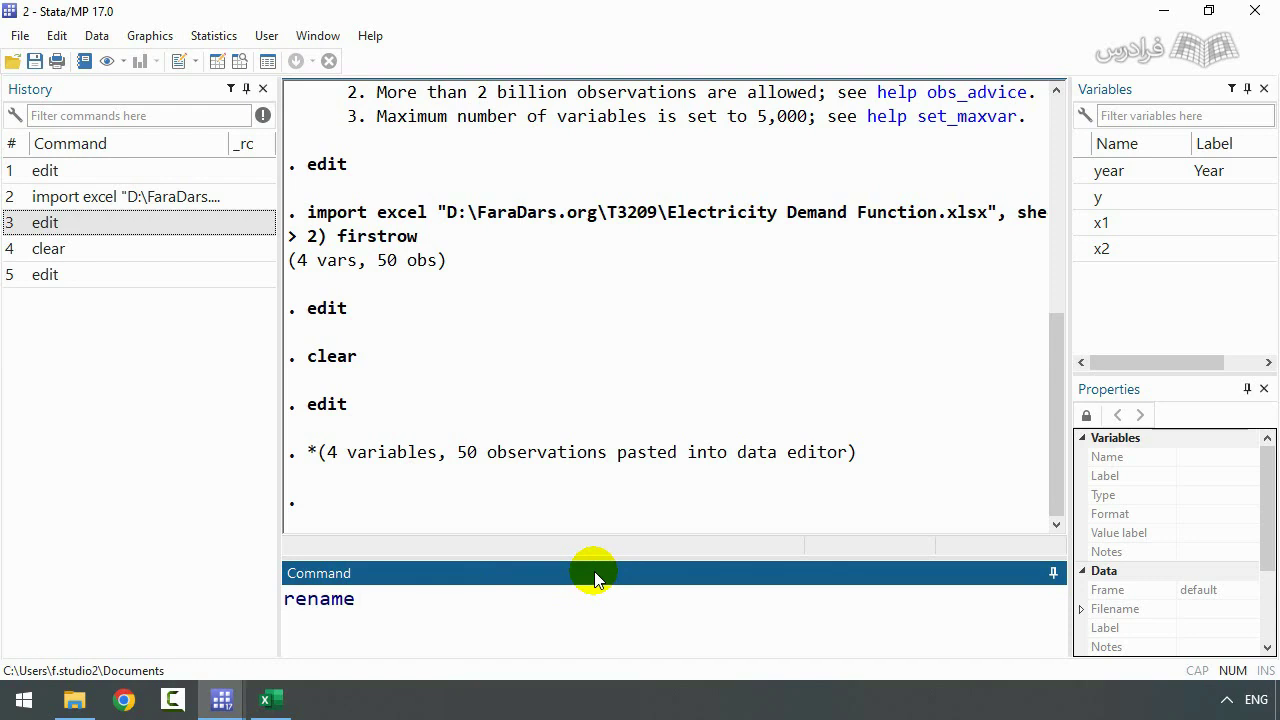
text(y)
click(265, 700)
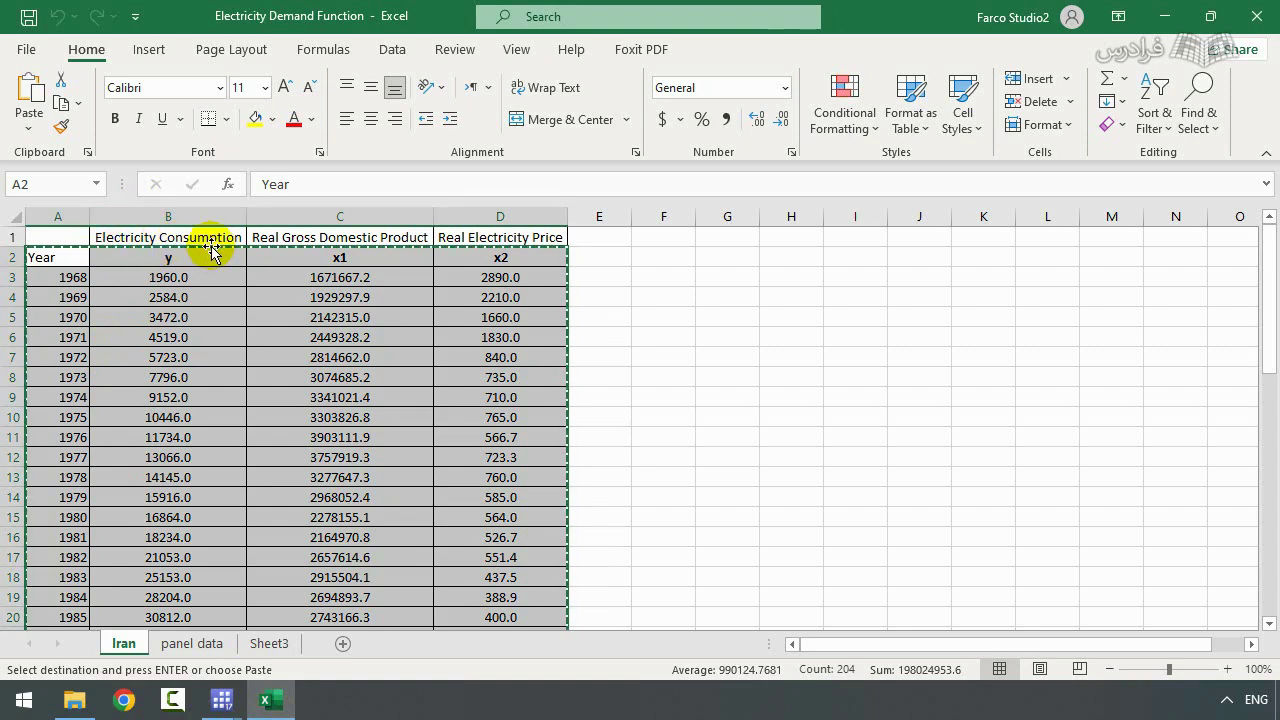
click(222, 700)
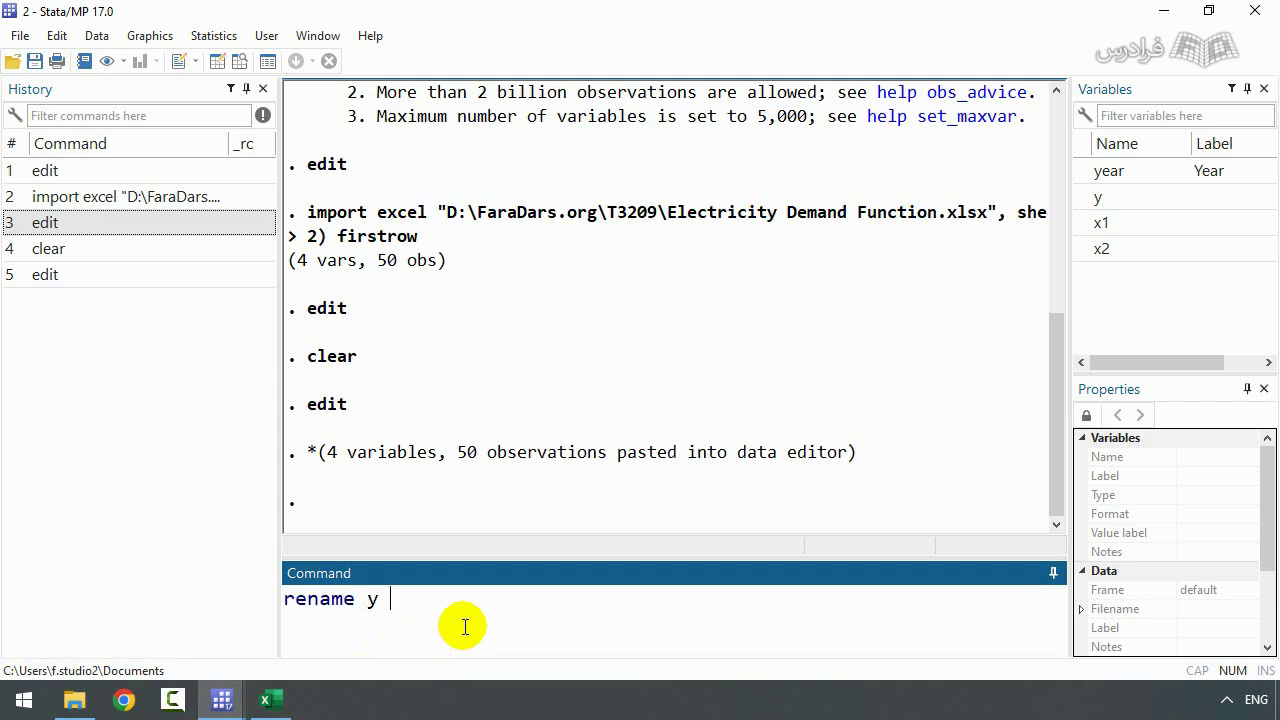
text(ec)
key(Return)
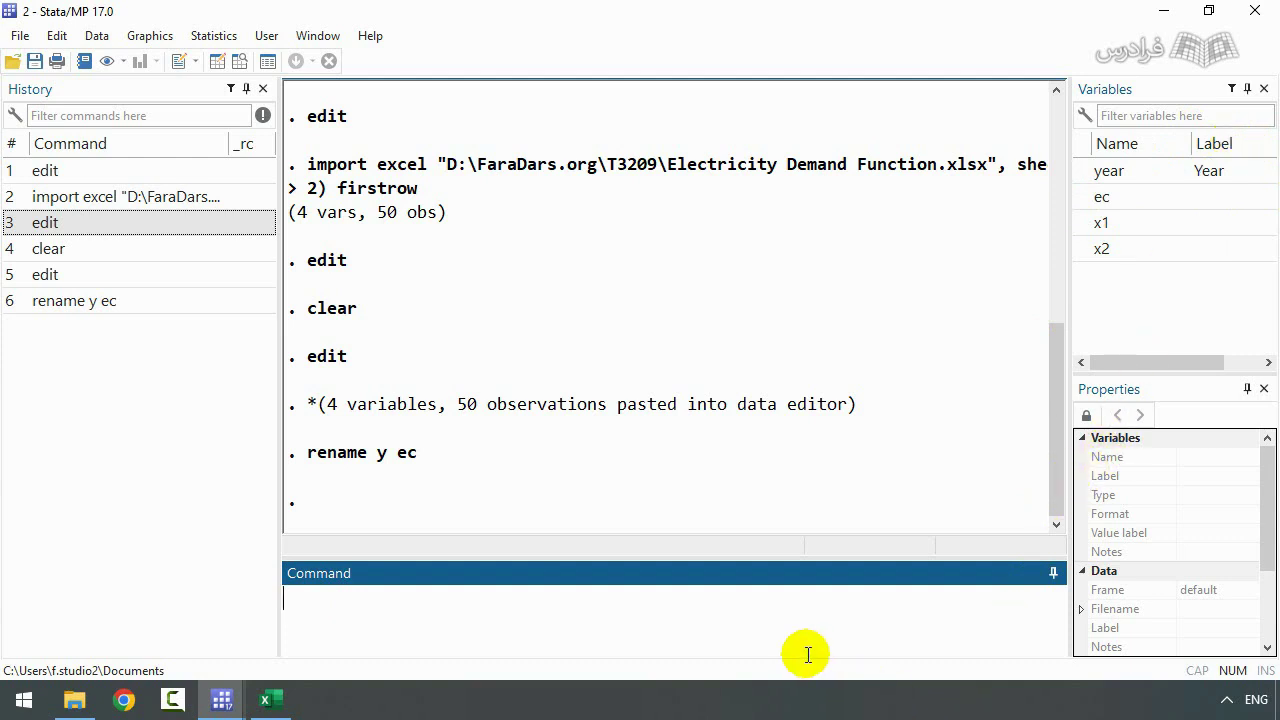
Step: Enter a label command for the variable ec with the pasted text "Electricity Consumption"
text(l)
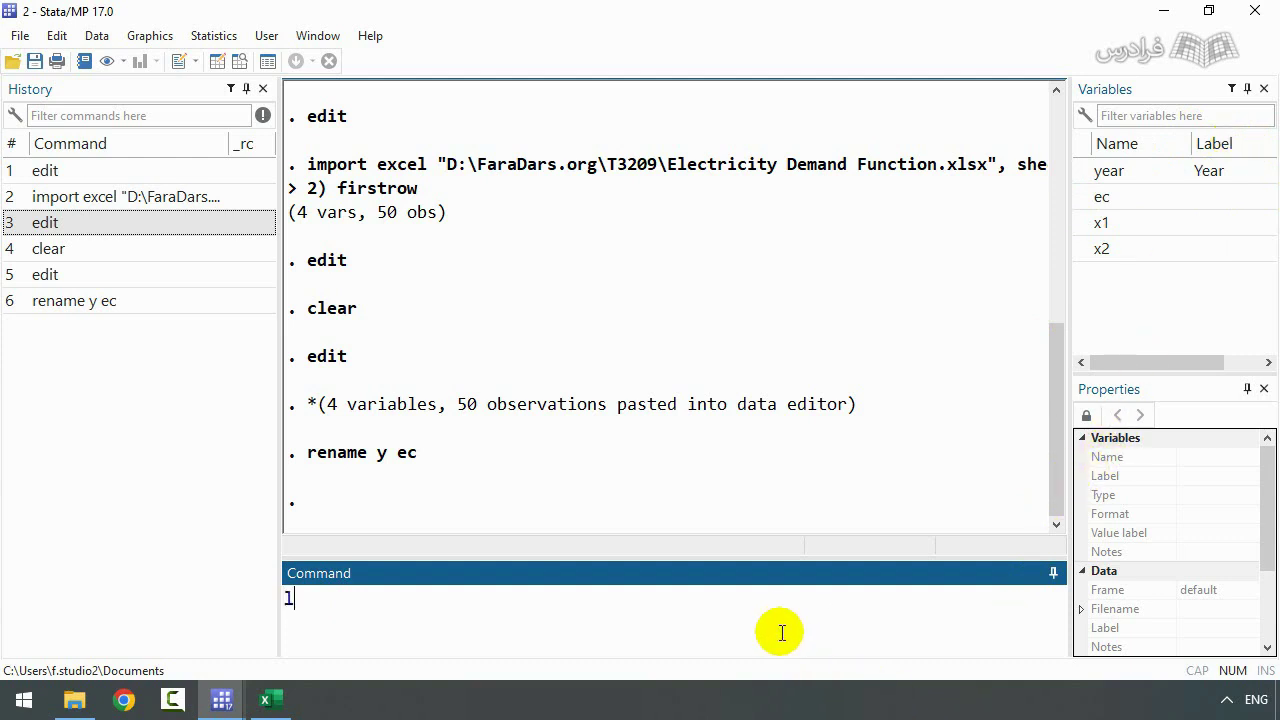
text(abel y")
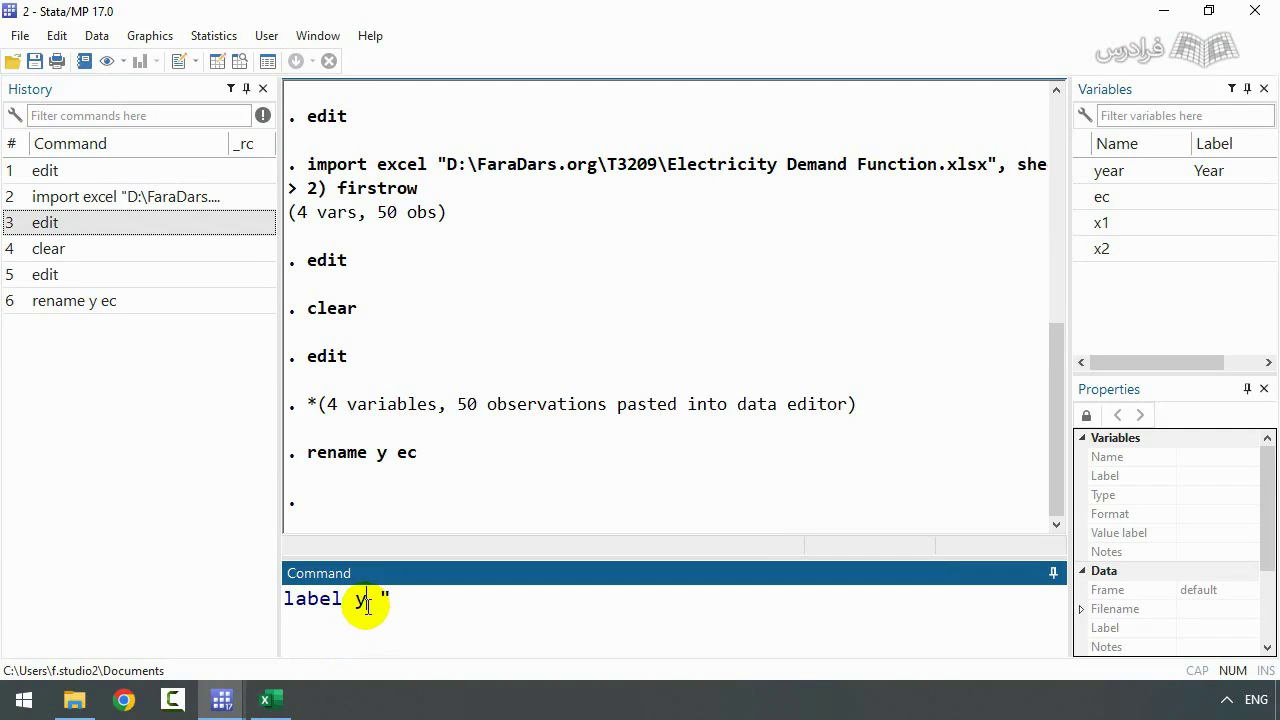
double_click(366, 602)
key(BackSpace)
text(ec)
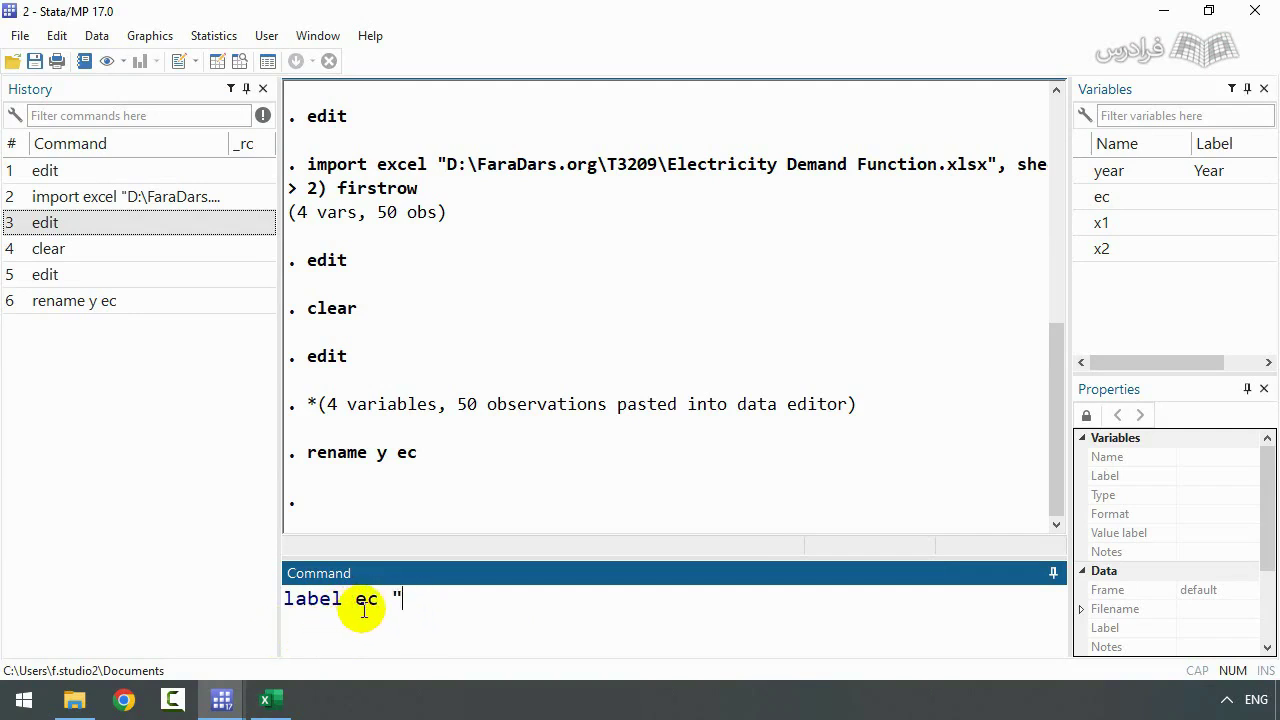
right_click(406, 600)
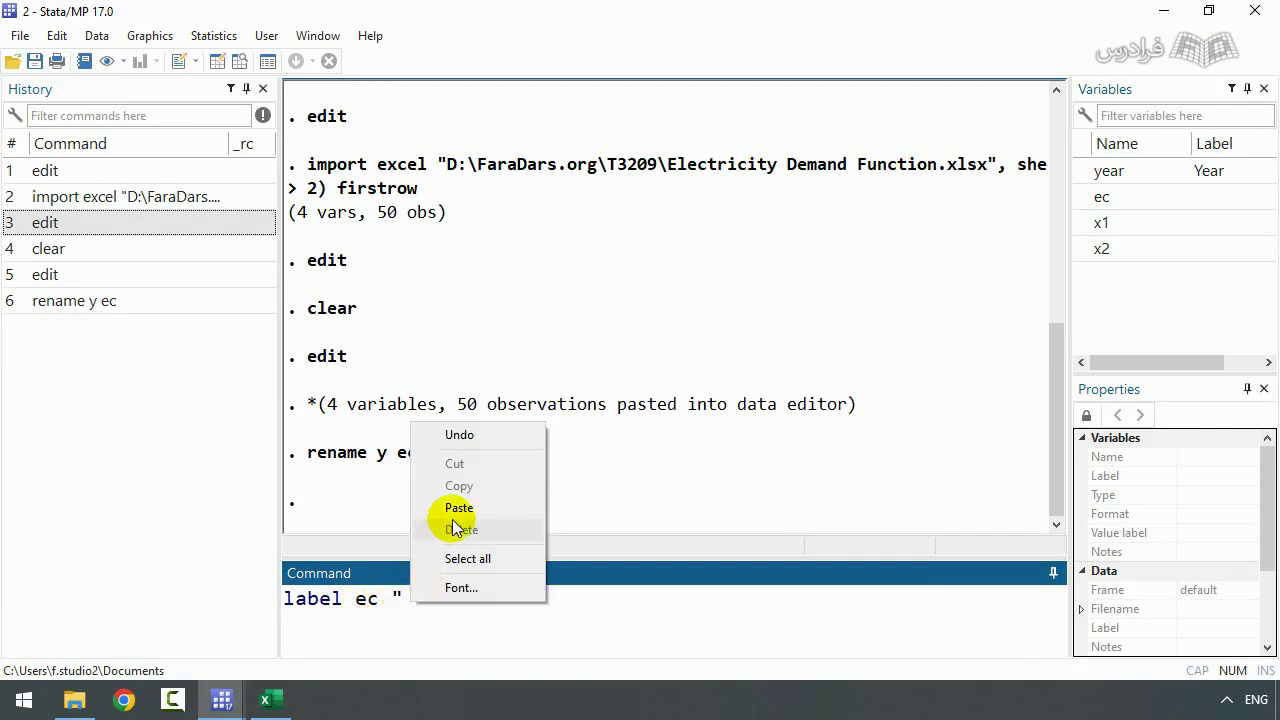
click(459, 508)
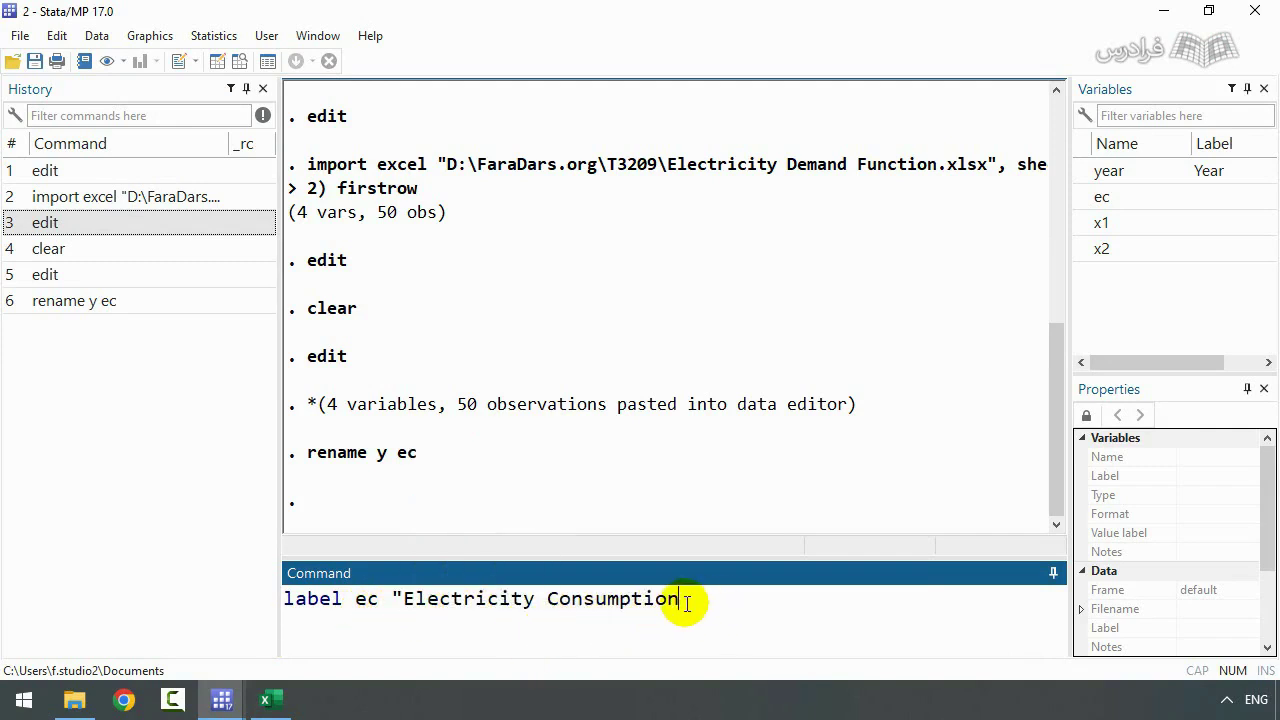